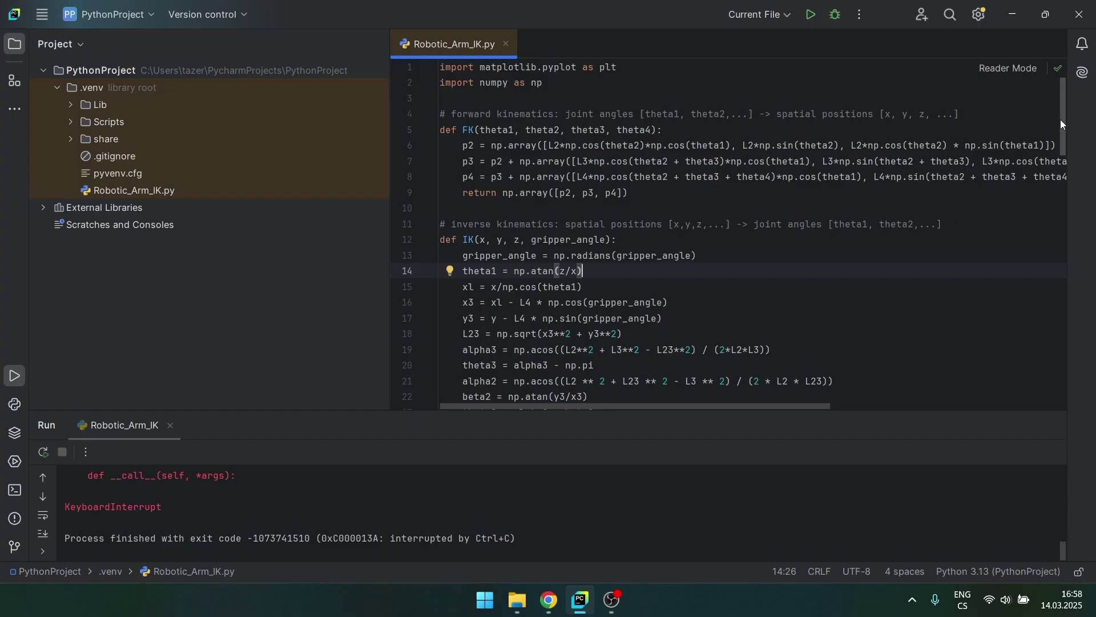
Run the Robotic_Arm_IK script, rotate its animated 3D arm plot, then close Figure 1 to end the run.
left_click(811, 14)
left_click_drag(349, 303, 336, 361)
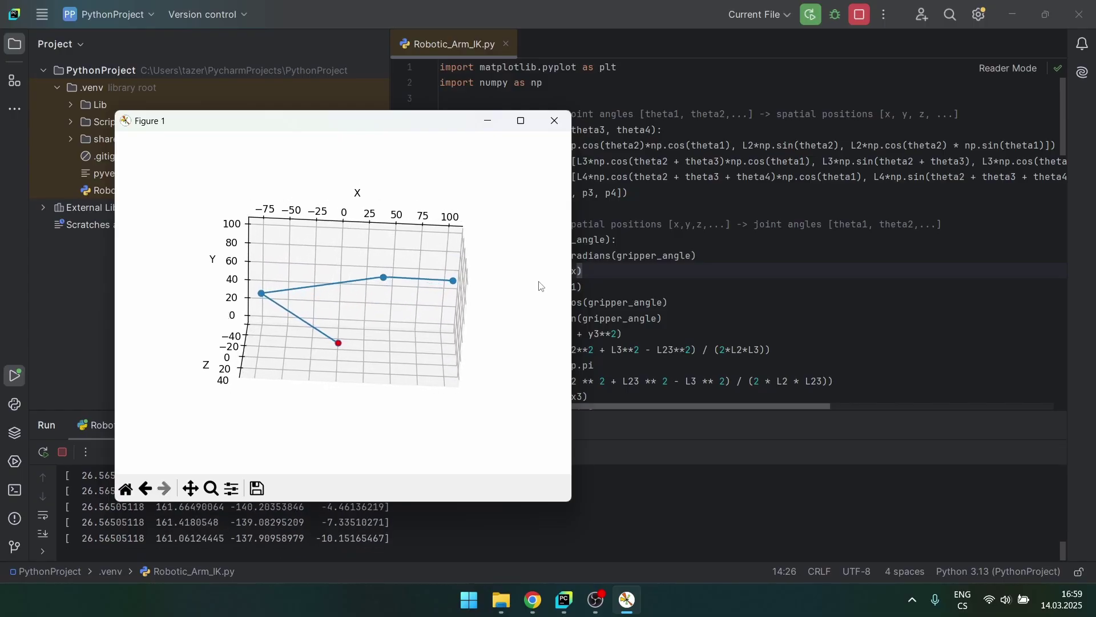
left_click(666, 244)
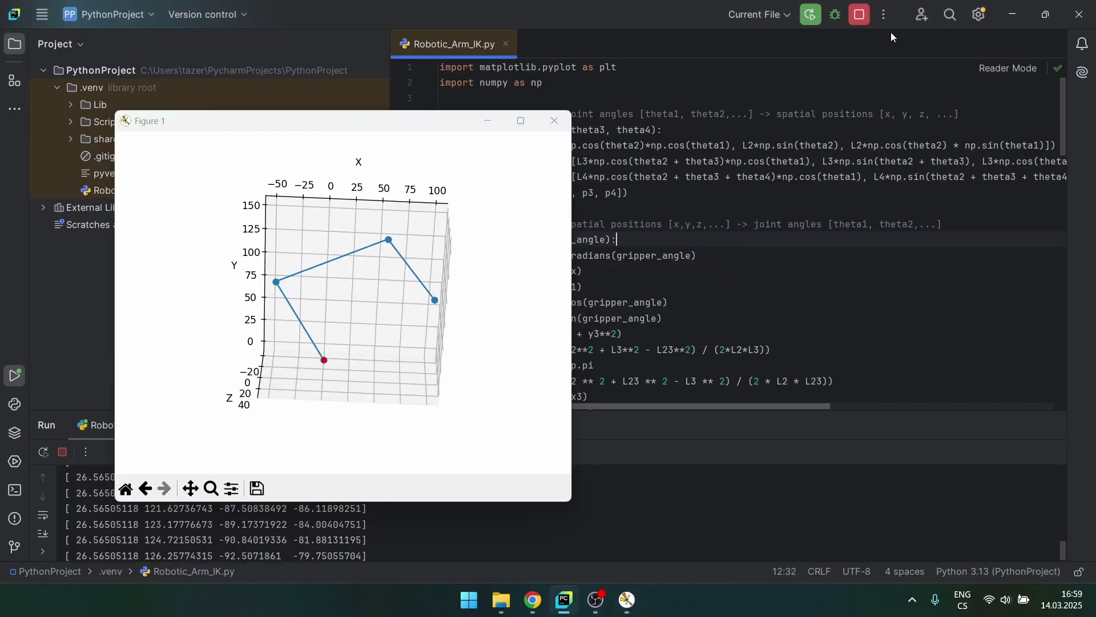
left_click(860, 14)
key("Down")
key("Down")
key("Down")
scroll(1066, 167, "down", 1)
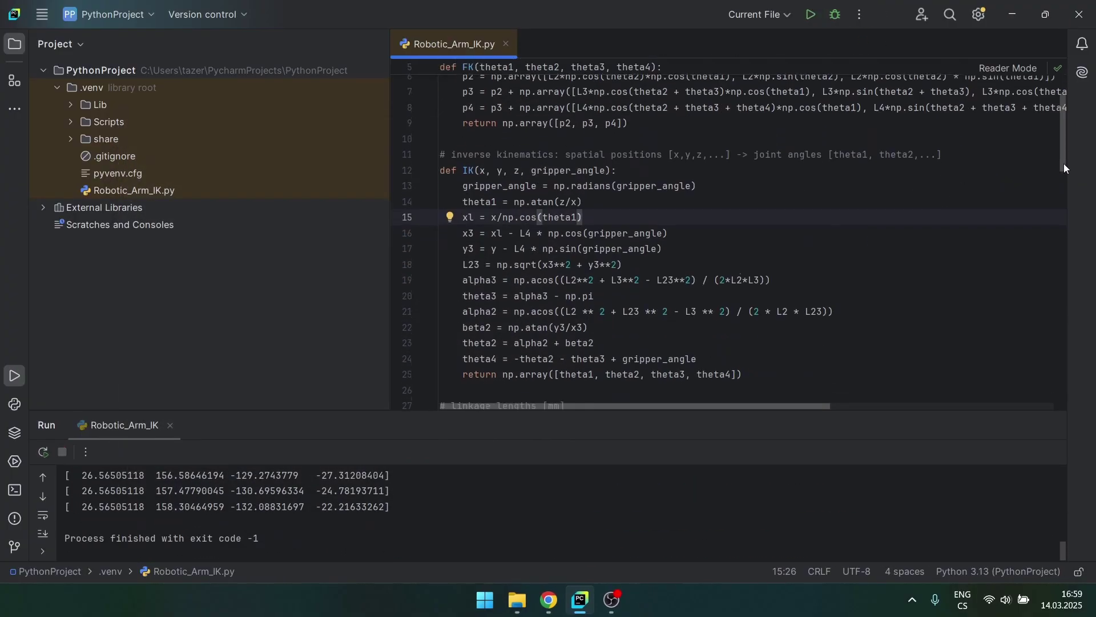
scroll(1066, 168, "down", 1)
left_click_drag(783, 323, 253, 126)
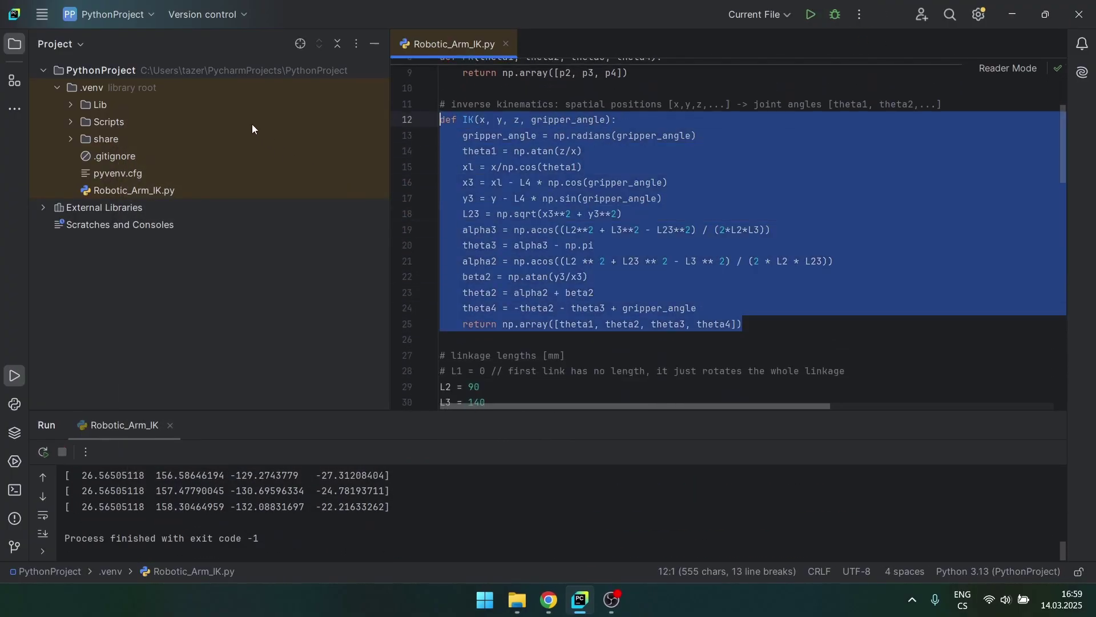
left_click(888, 310)
scroll(1065, 153, "down", 4)
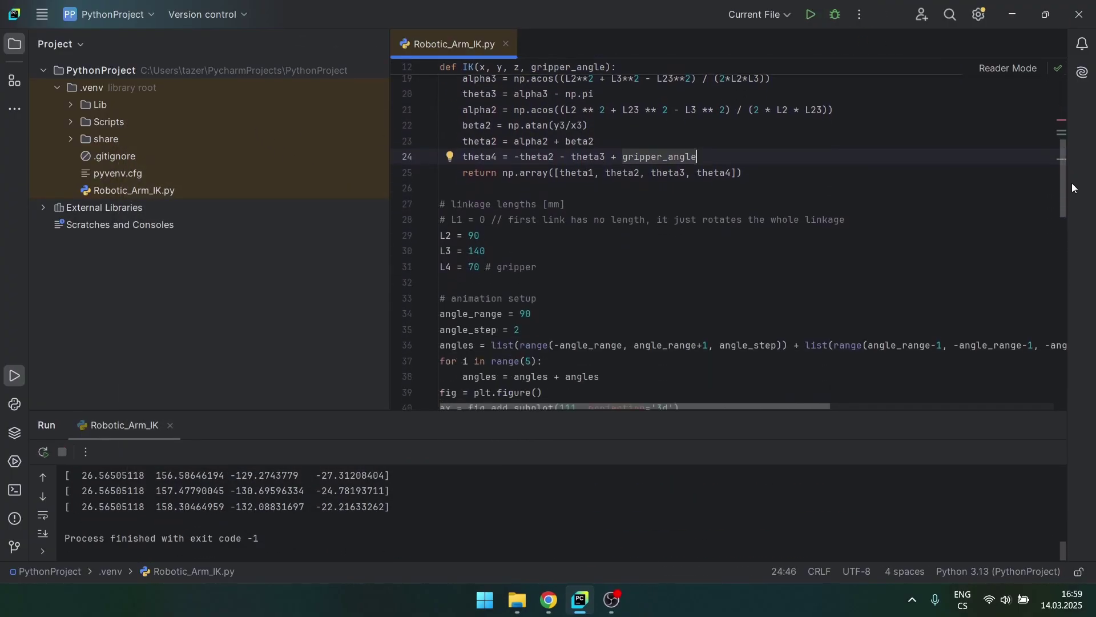
left_click_drag(540, 258, 377, 226)
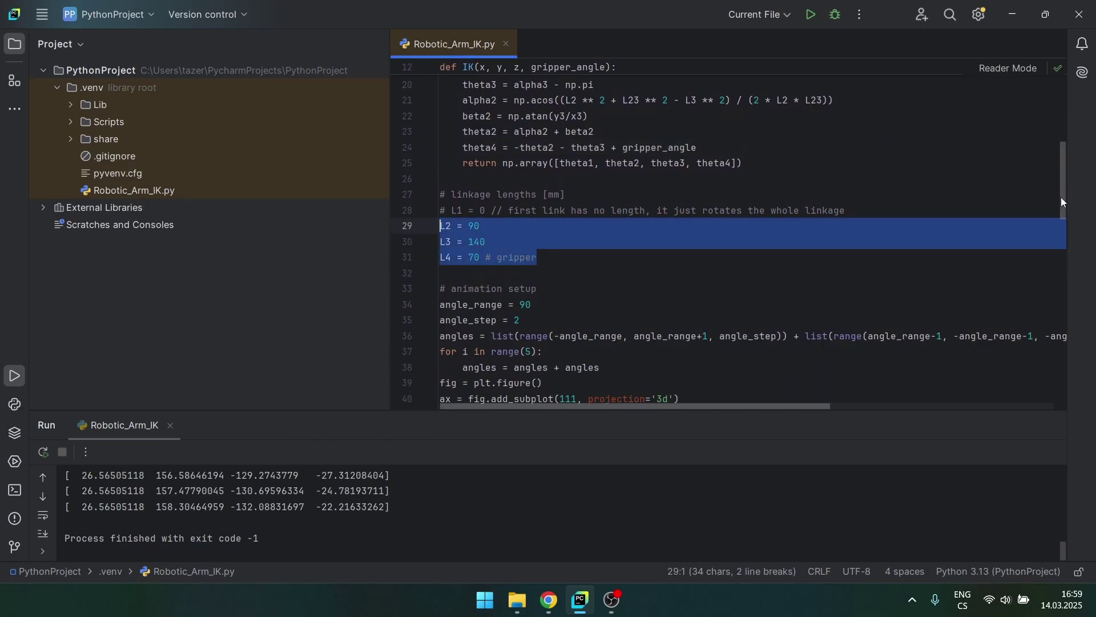
left_click_drag(1062, 197, 1063, 274)
left_click_drag(592, 215, 440, 180)
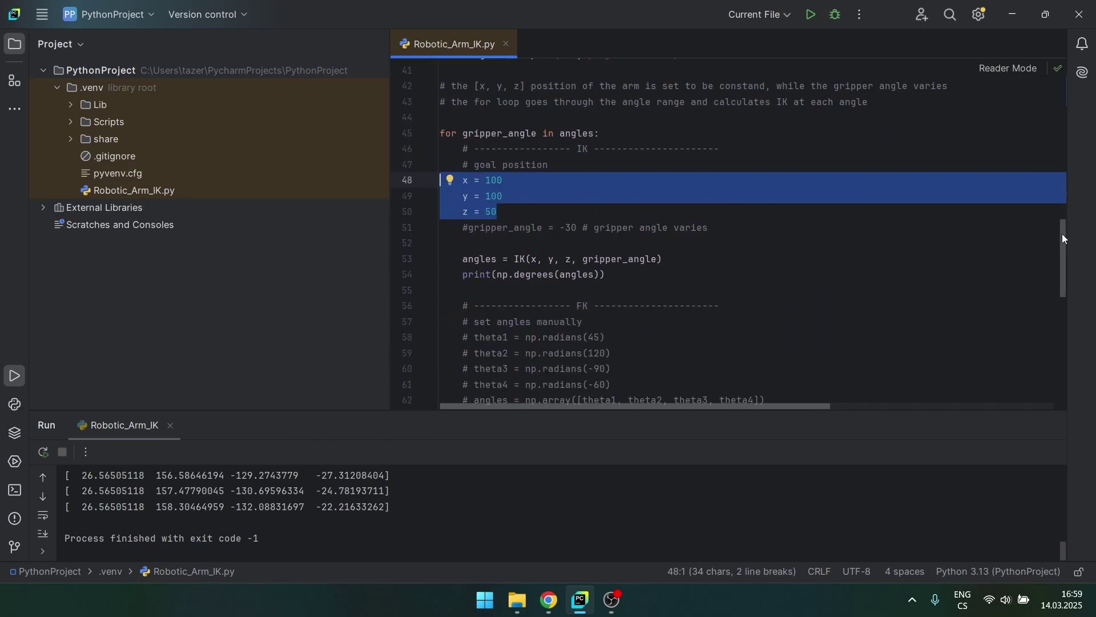
left_click_drag(1062, 234, 1086, 351)
left_click_drag(628, 253, 313, 119)
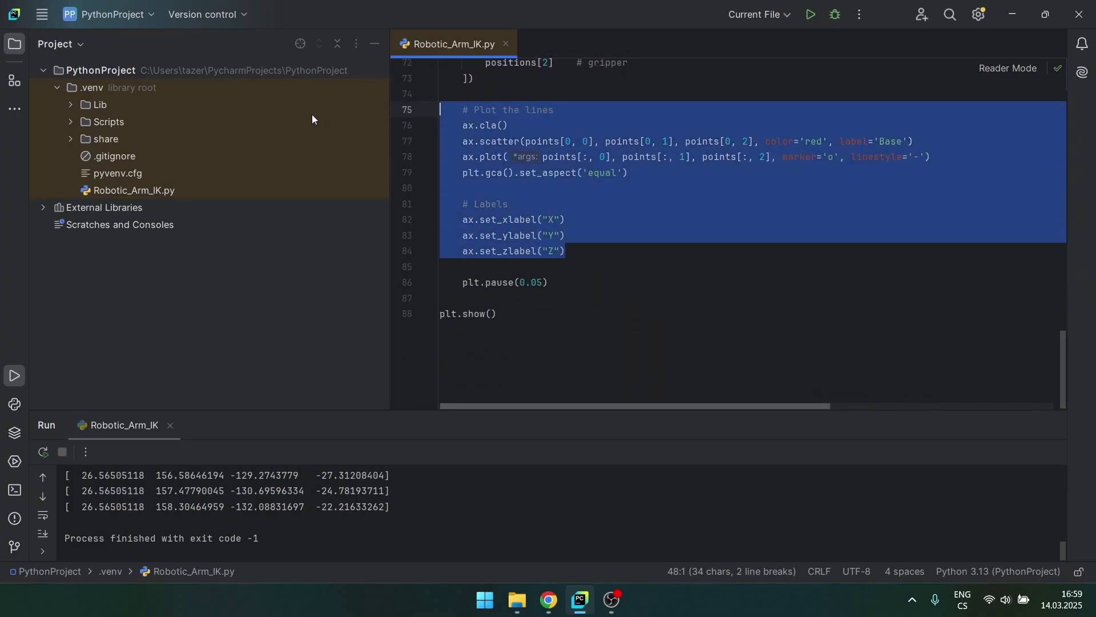
left_click(841, 295)
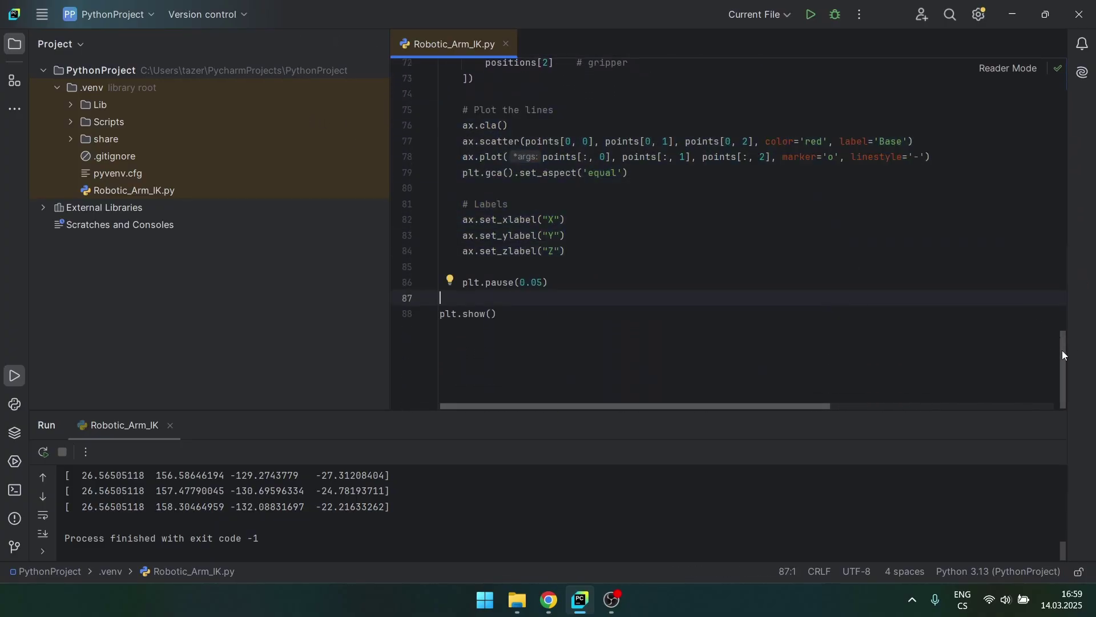
left_click_drag(1065, 355, 1065, 80)
Rerun the arm script, rotate its plot, highlight the FK function on lines 5–9, then run again.
left_click(810, 14)
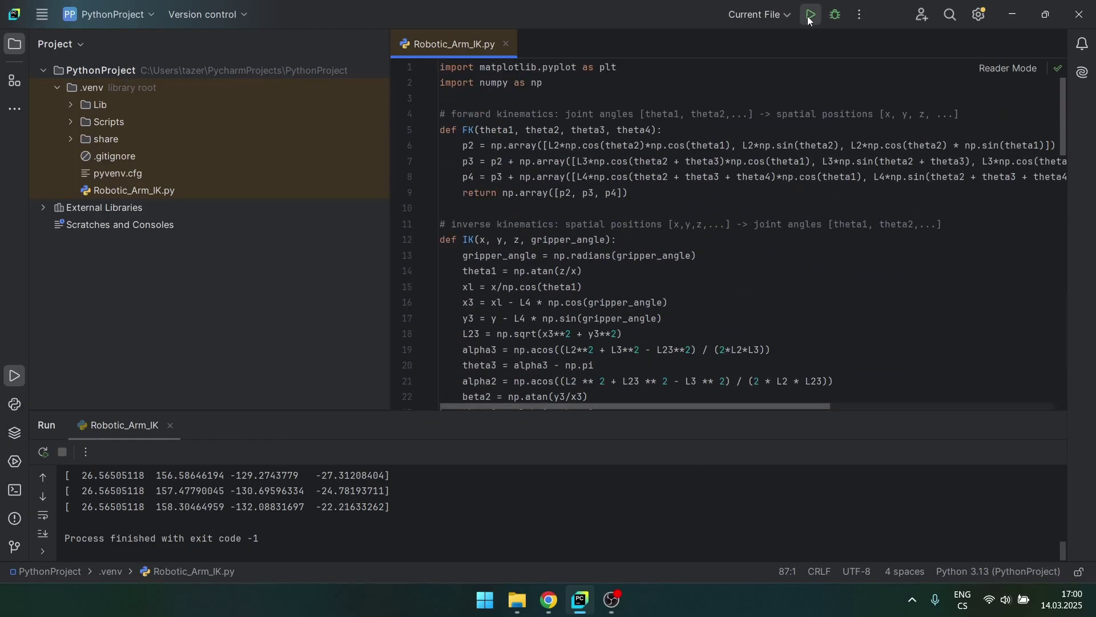
left_click_drag(220, 236, 275, 217)
left_click_drag(728, 209, 310, 124)
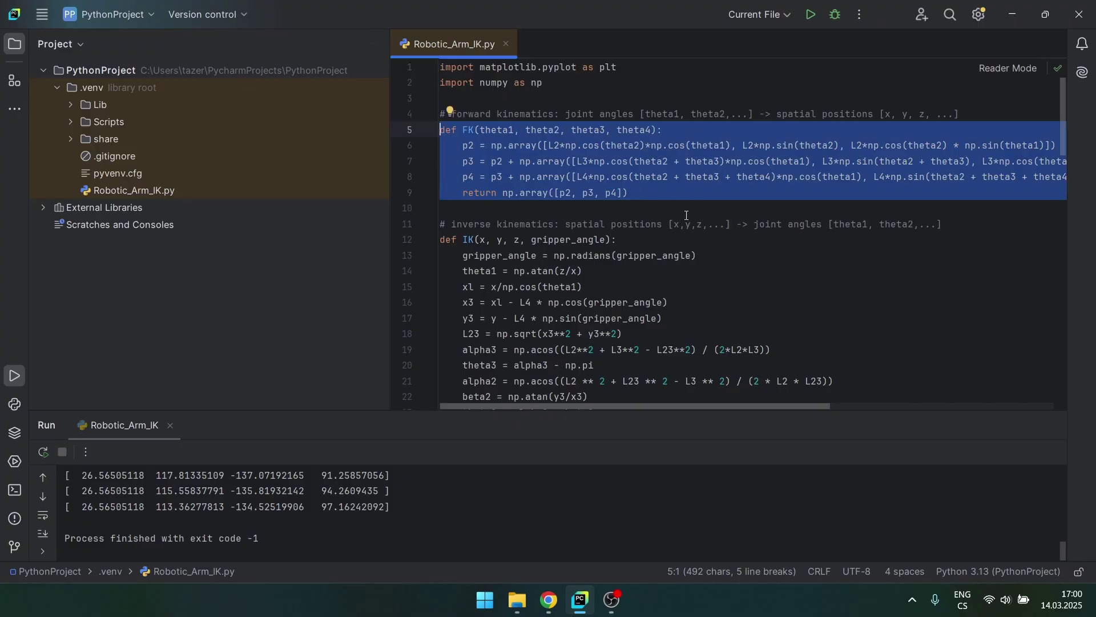
mouse_move(767, 157)
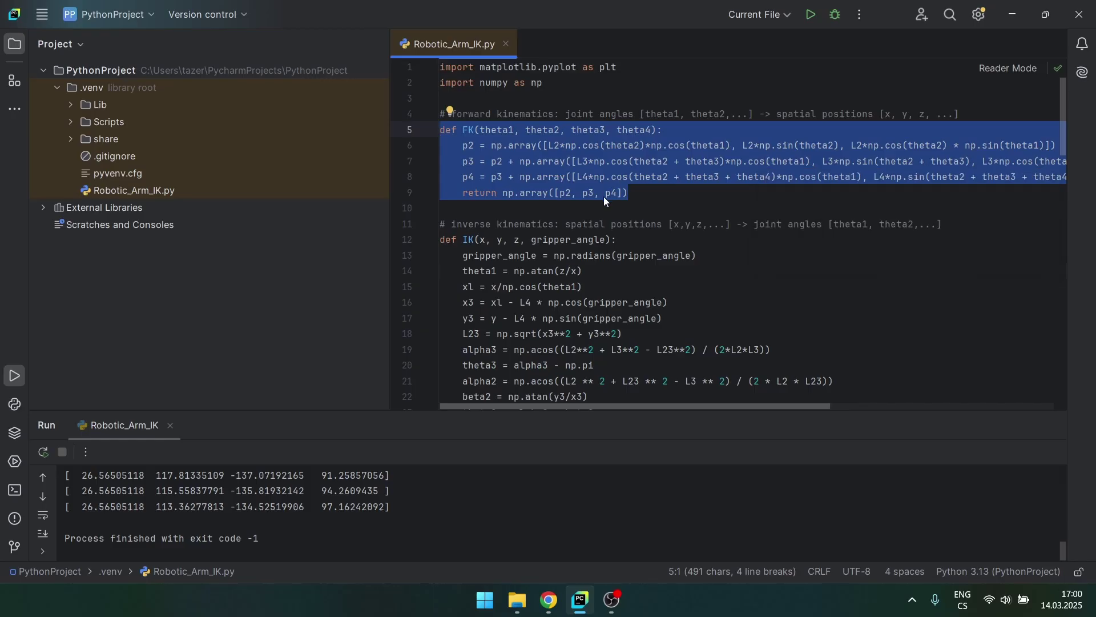
left_click(640, 195)
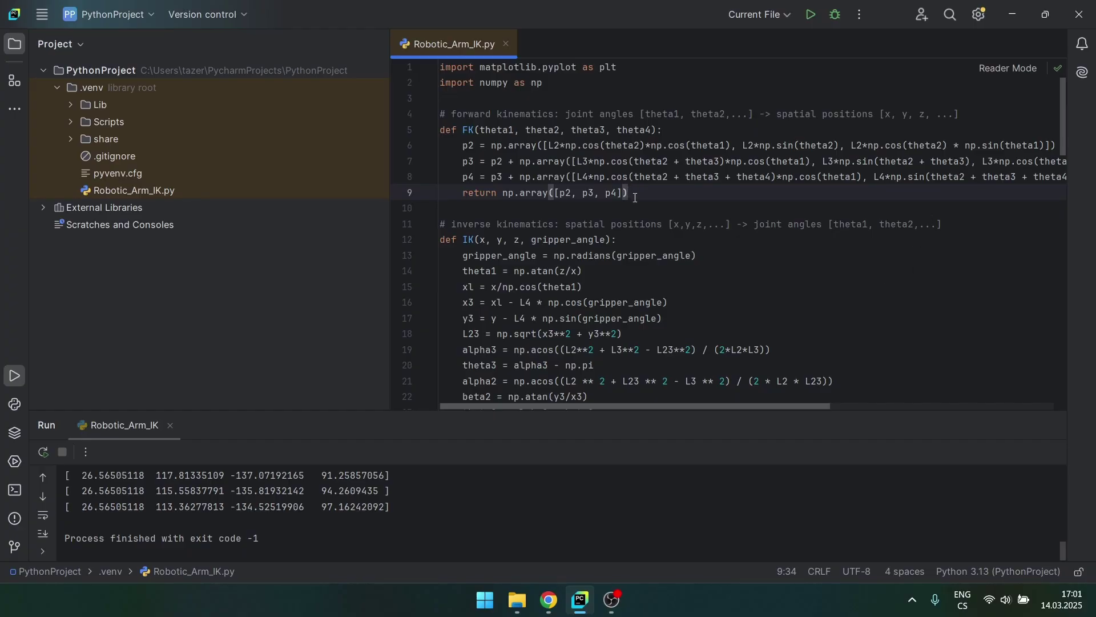
left_click(811, 15)
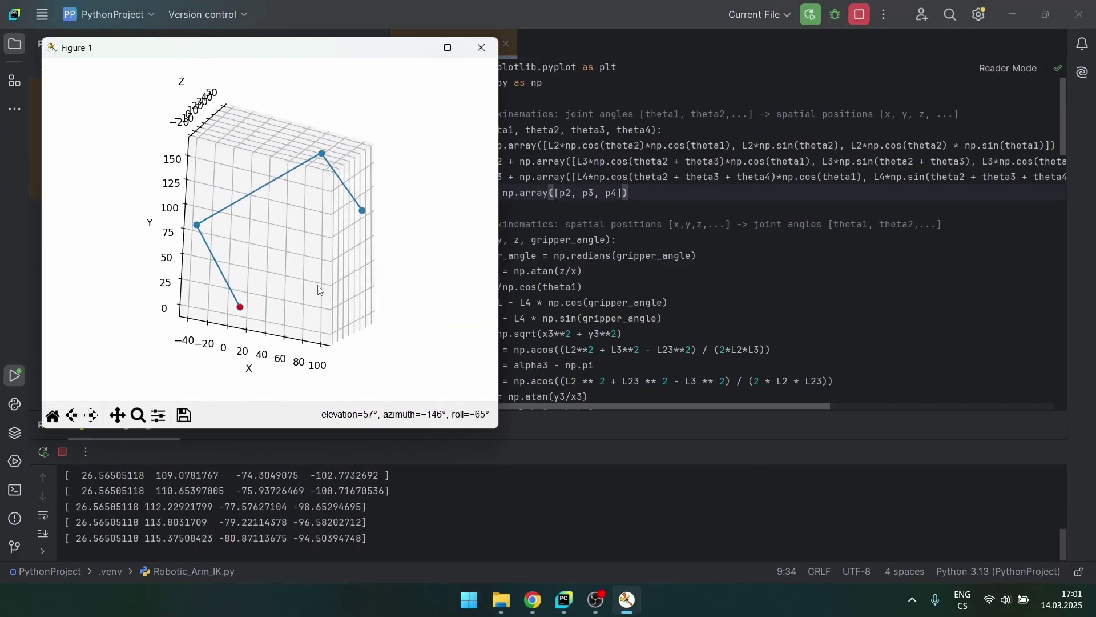
Turn the 3D arm plot so X runs along the top, then orbit Fusion's electronics box assembly.
left_click_drag(320, 290, 361, 207)
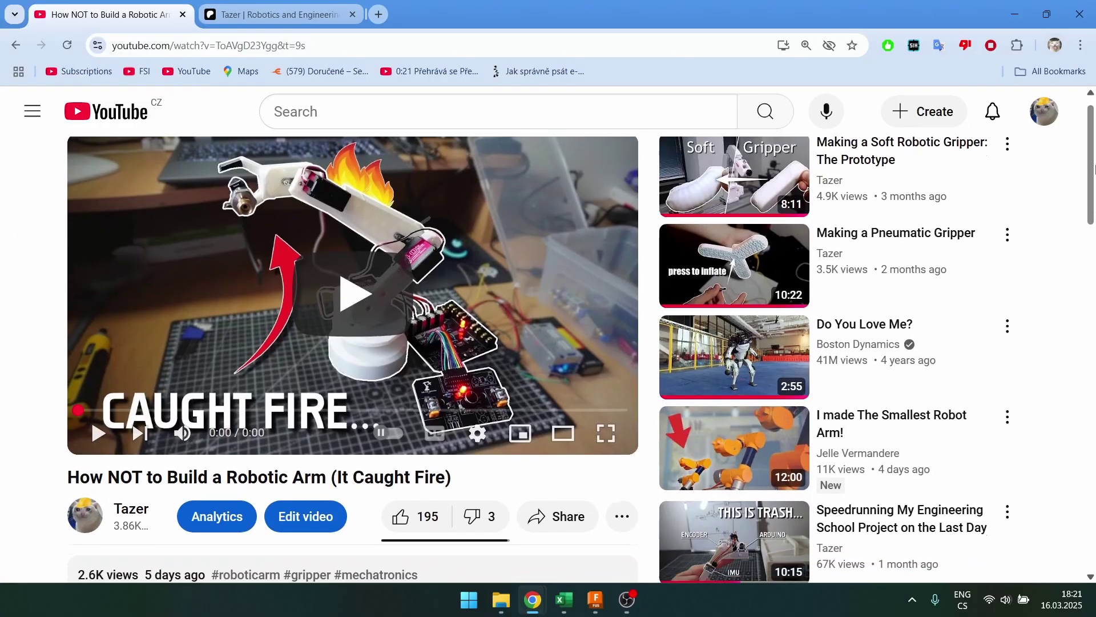
scroll(1093, 201, "down", 2)
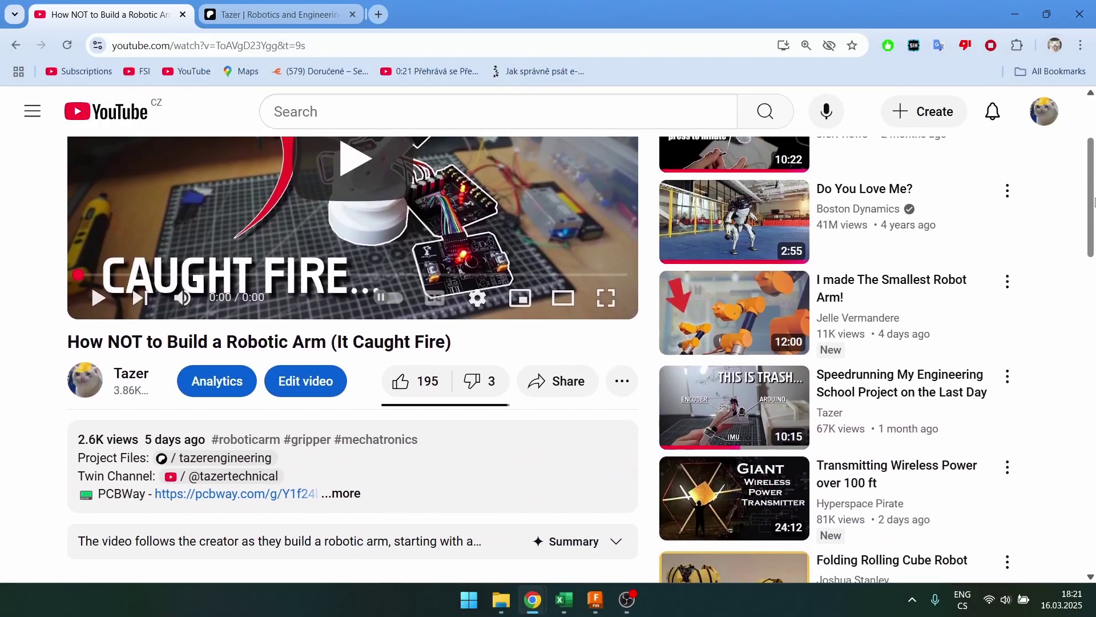
left_click(271, 466)
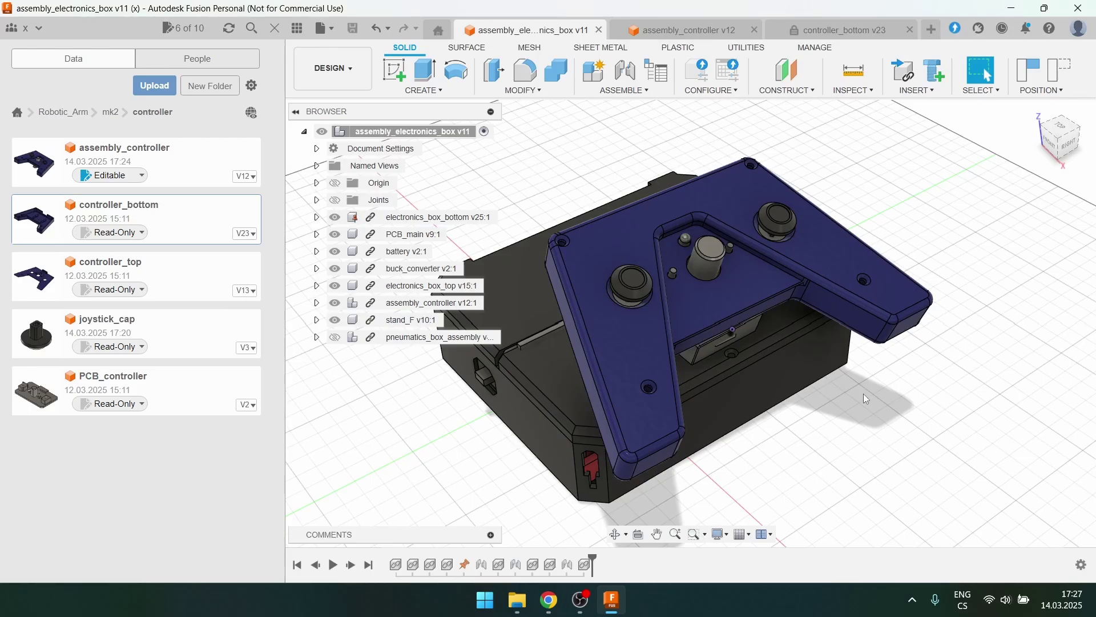
left_click_drag(863, 393, 826, 398)
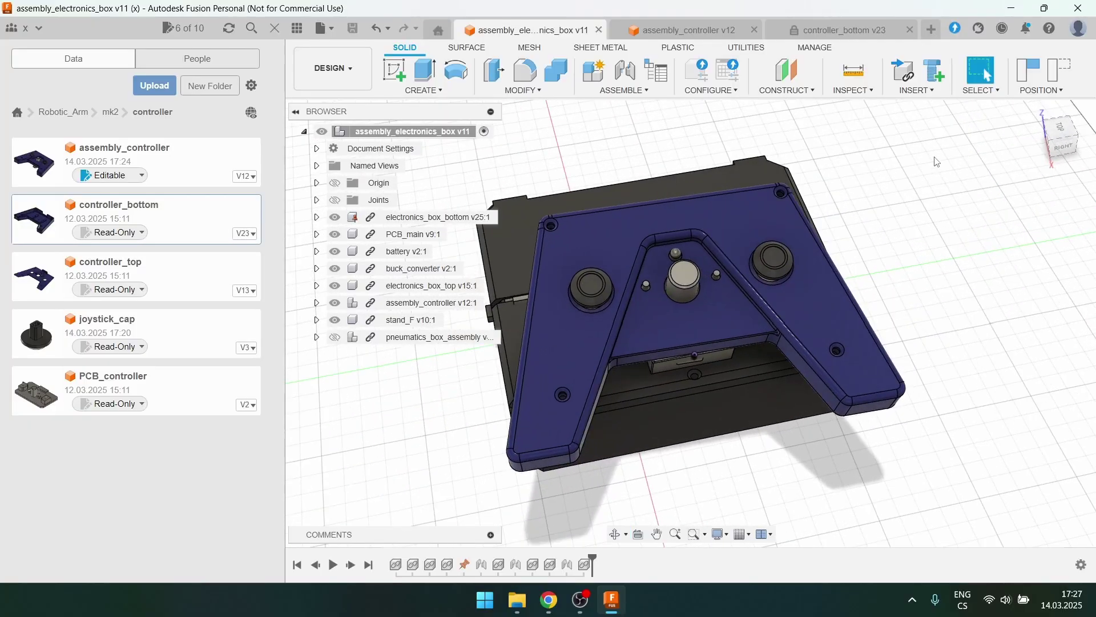
Switch to the controller_bottom v23 part and open its Parameters list showing L_leg, T_up_leg and t.
left_click(838, 35)
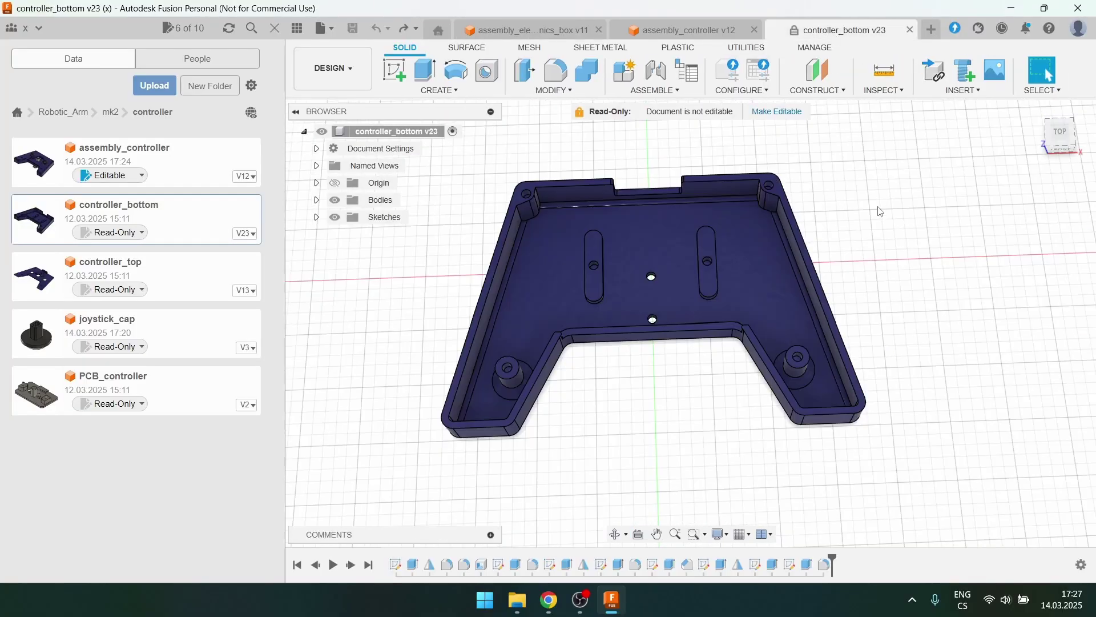
left_click_drag(911, 225, 922, 165)
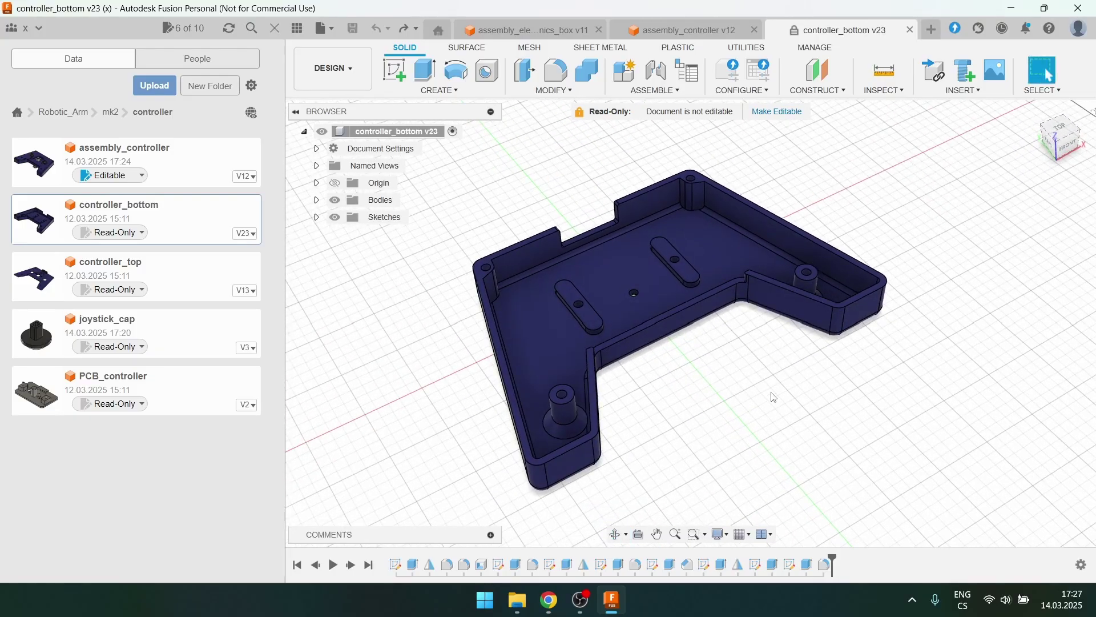
type("sparam7")
key("Return")
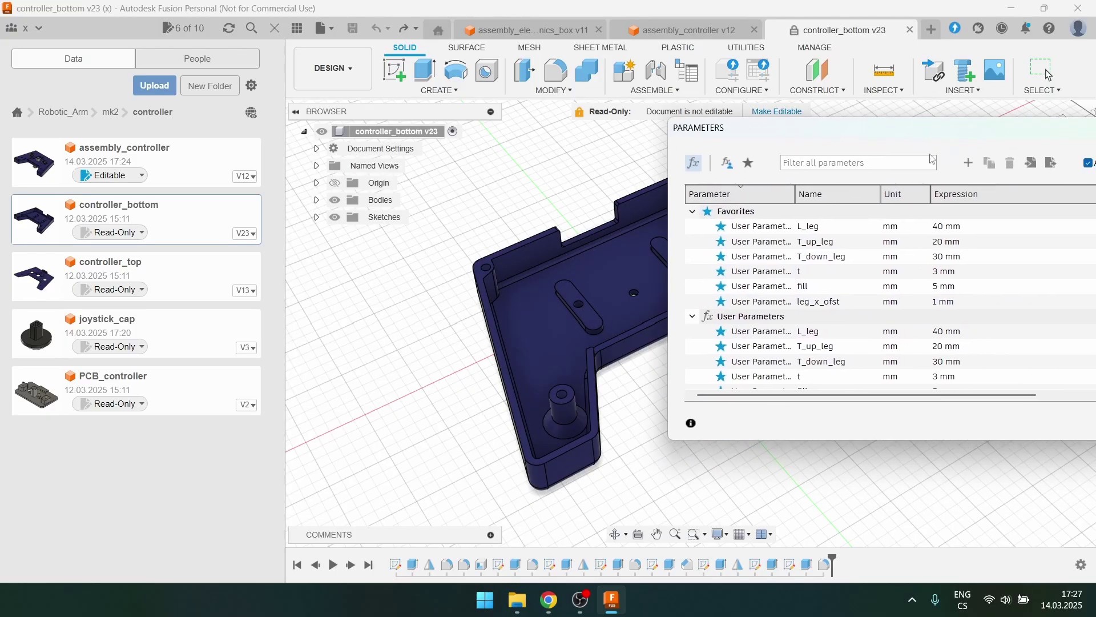
Change the L_leg parameter to 60 mm to lengthen the legs.
double_click(974, 226)
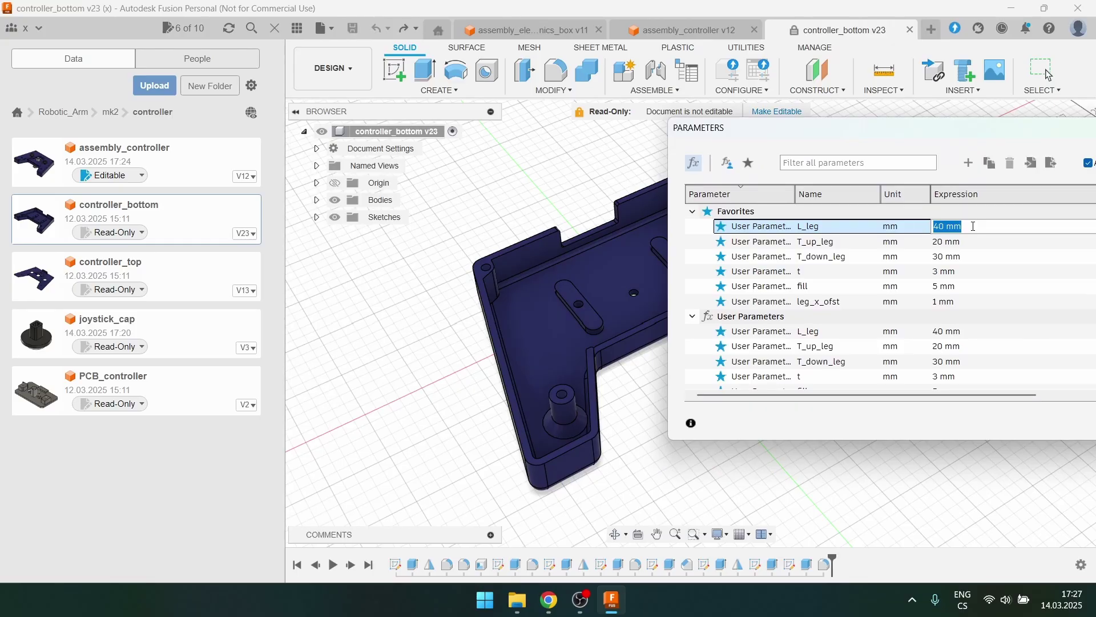
key("Return")
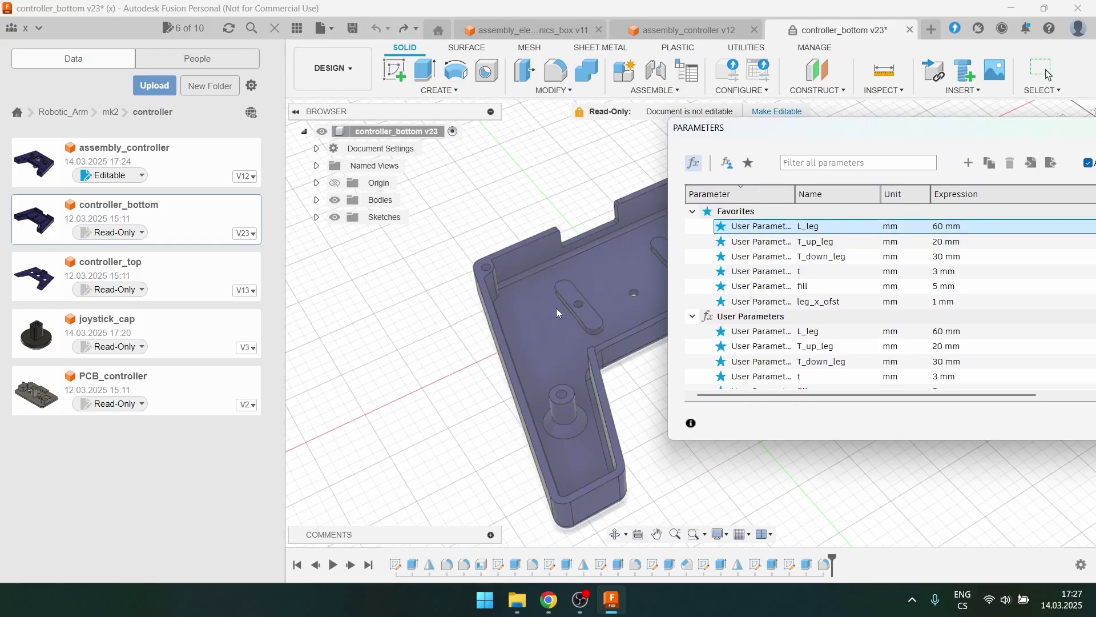
left_click(692, 446)
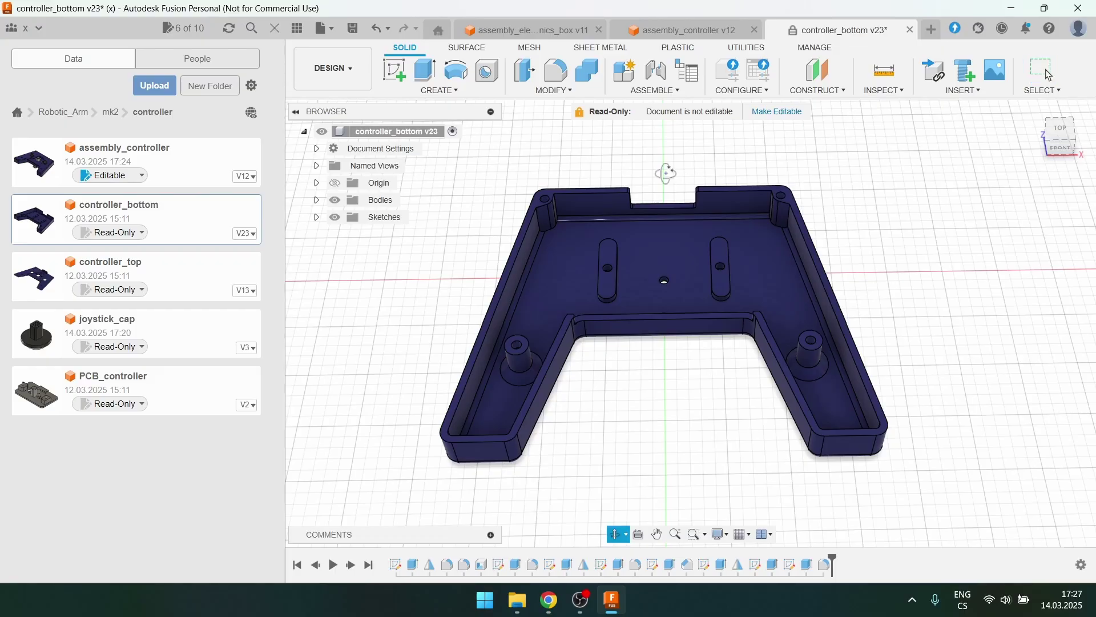
Orbit to inspect the lengthened bottom part, then close the controller_bottom tab.
left_click_drag(667, 172, 718, 344)
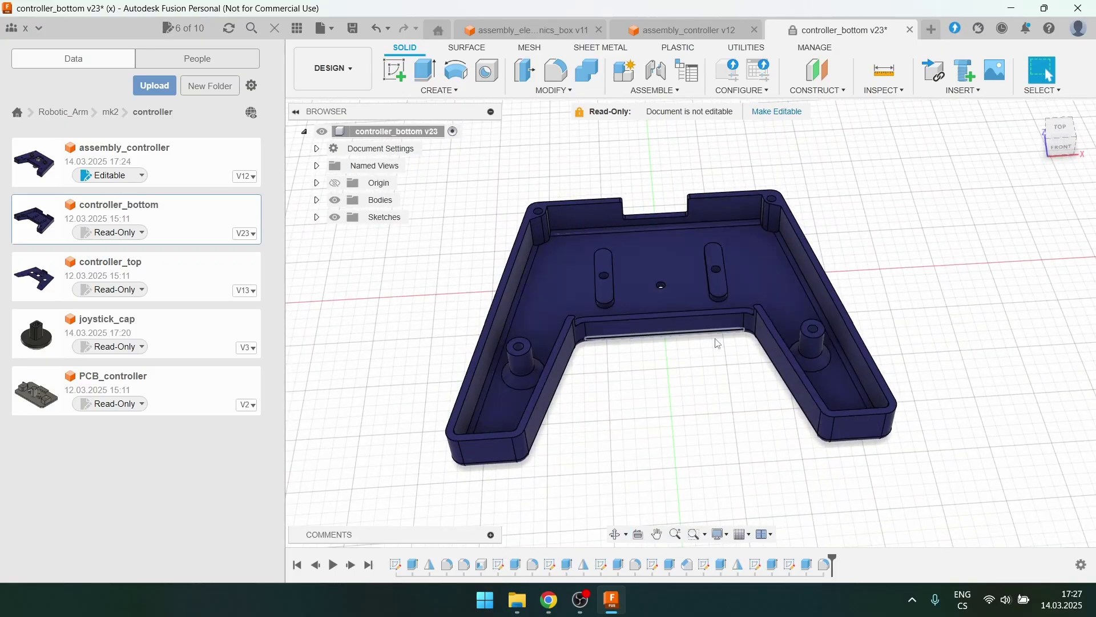
left_click_drag(749, 301, 888, 219)
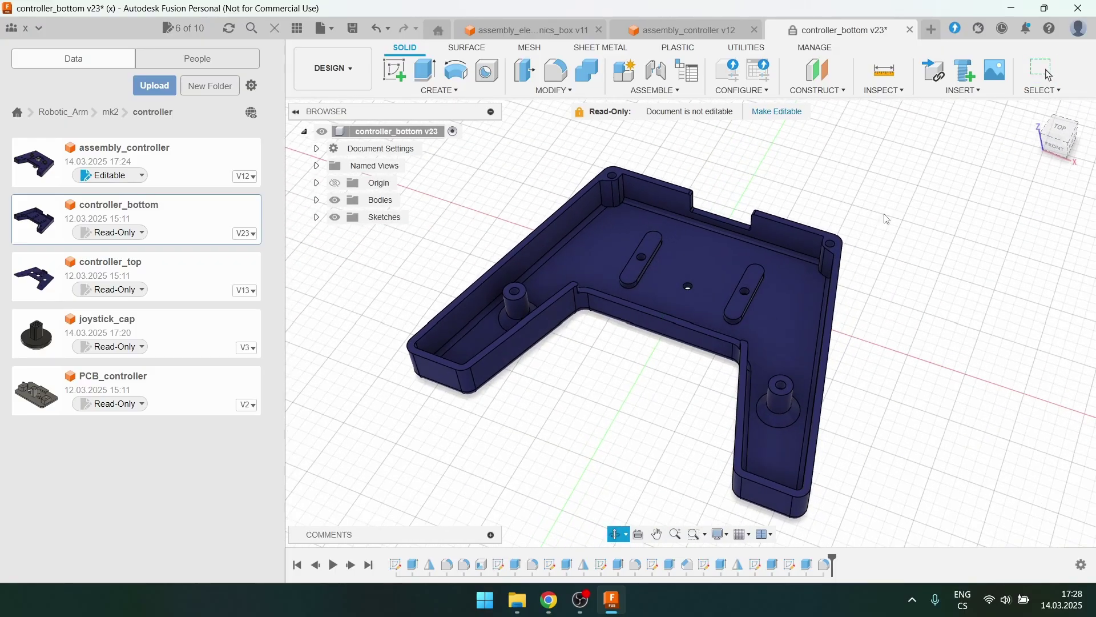
left_click(911, 29)
Discard the controller_bottom changes and tilt the controller assembly into a 3D view.
left_click(626, 317)
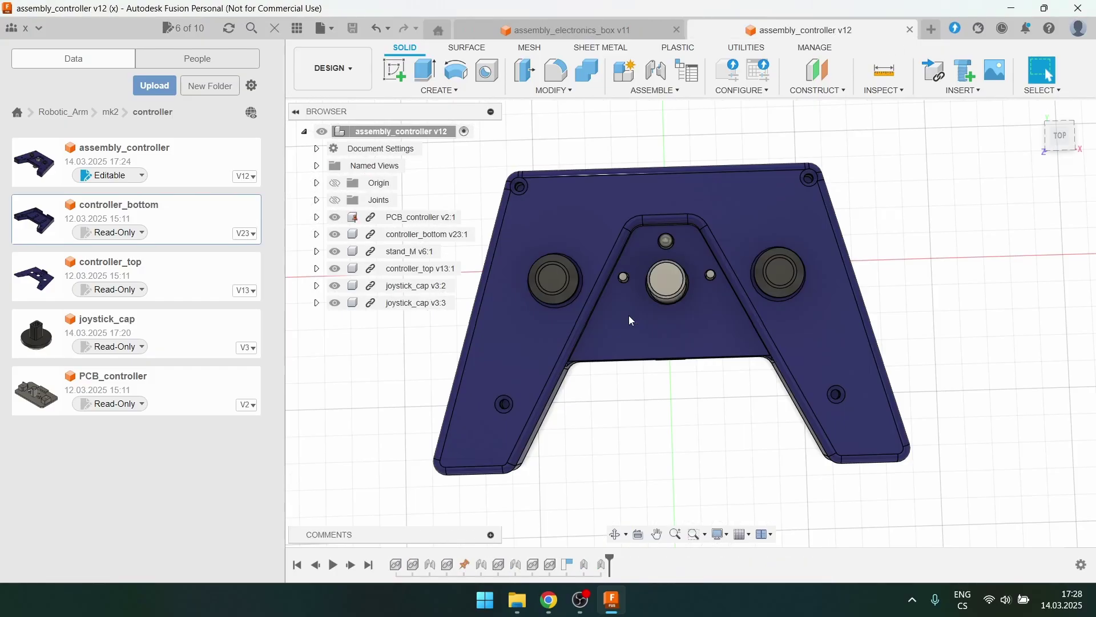
left_click_drag(930, 255, 951, 226)
key("Escape")
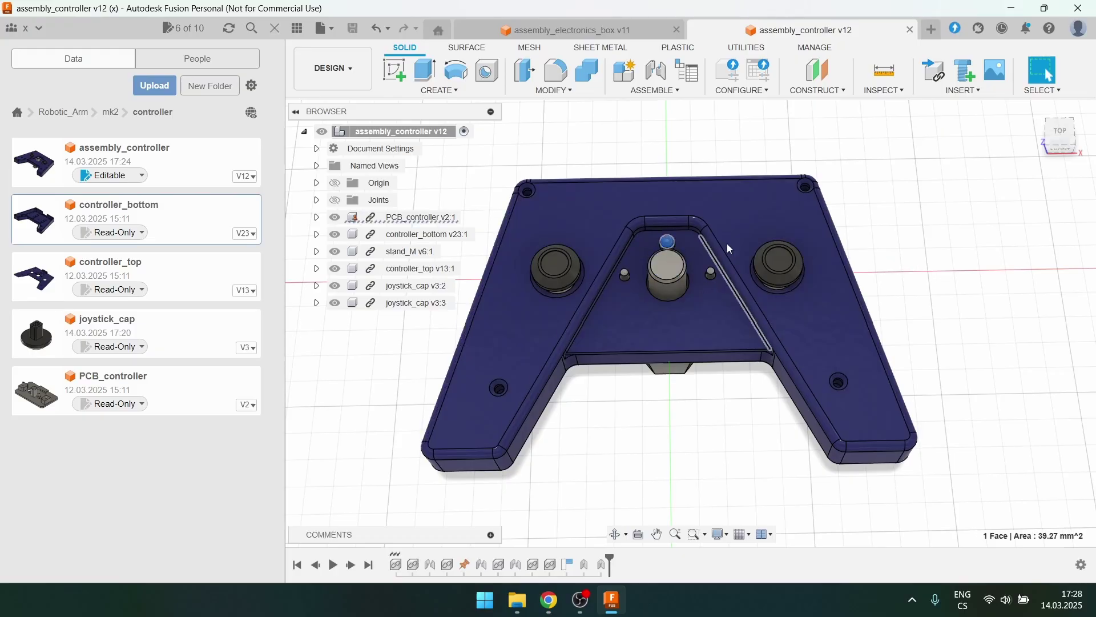
left_click_drag(731, 250, 792, 249)
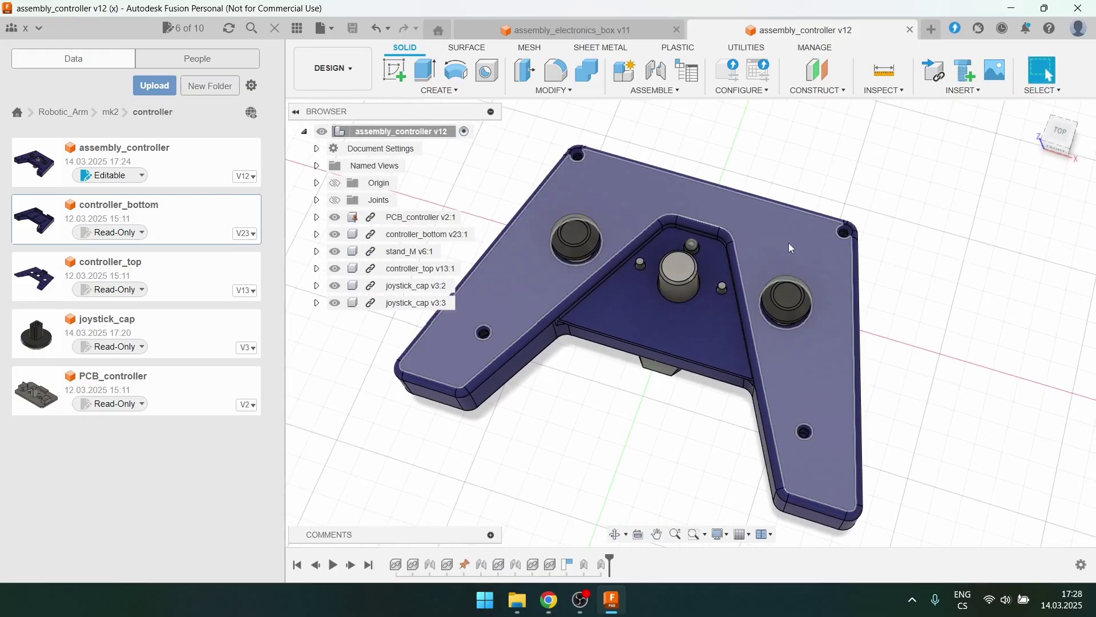
left_click(793, 249)
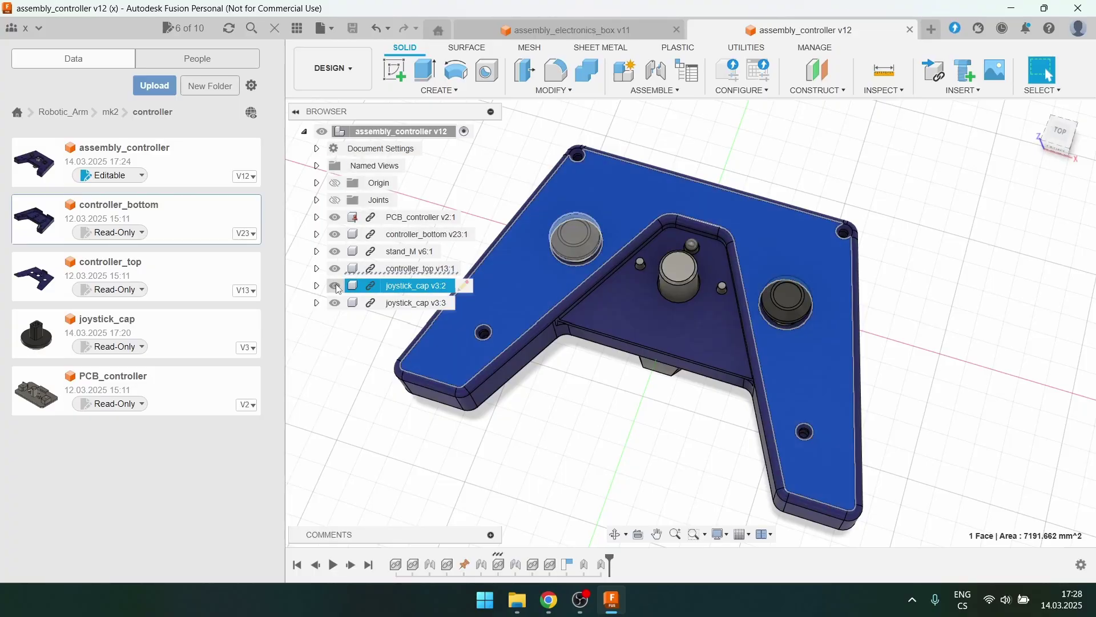
Hide controller_top v13:1 to inspect the PCB, then switch to assembly_electronics_box v11.
left_click(335, 268)
left_click_drag(599, 188, 817, 198)
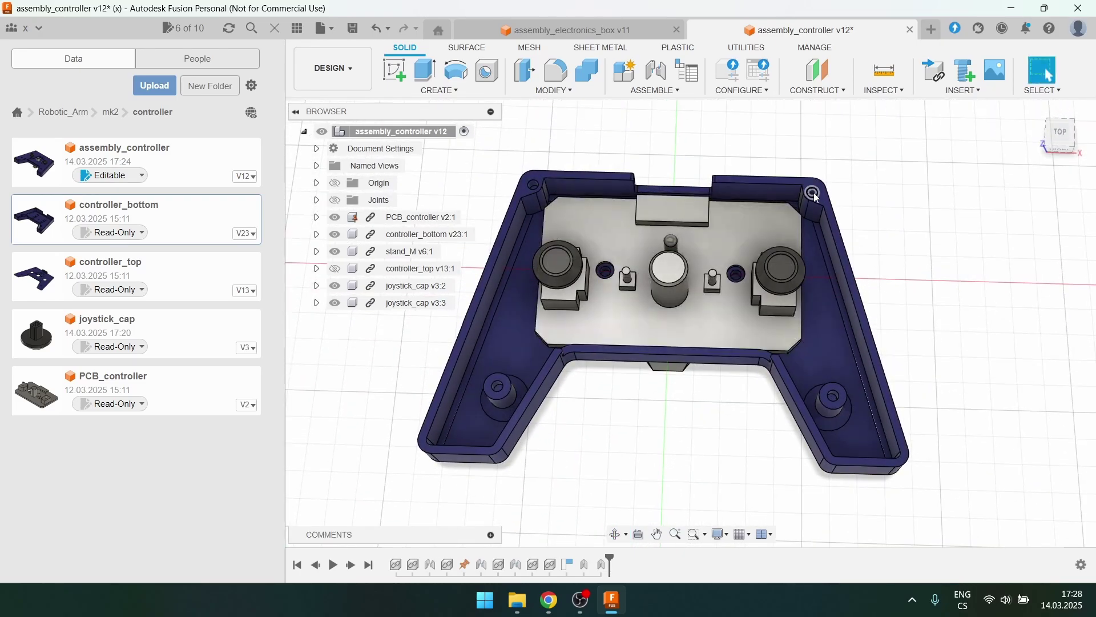
left_click_drag(765, 413, 678, 376)
scroll(679, 358, "up", 2)
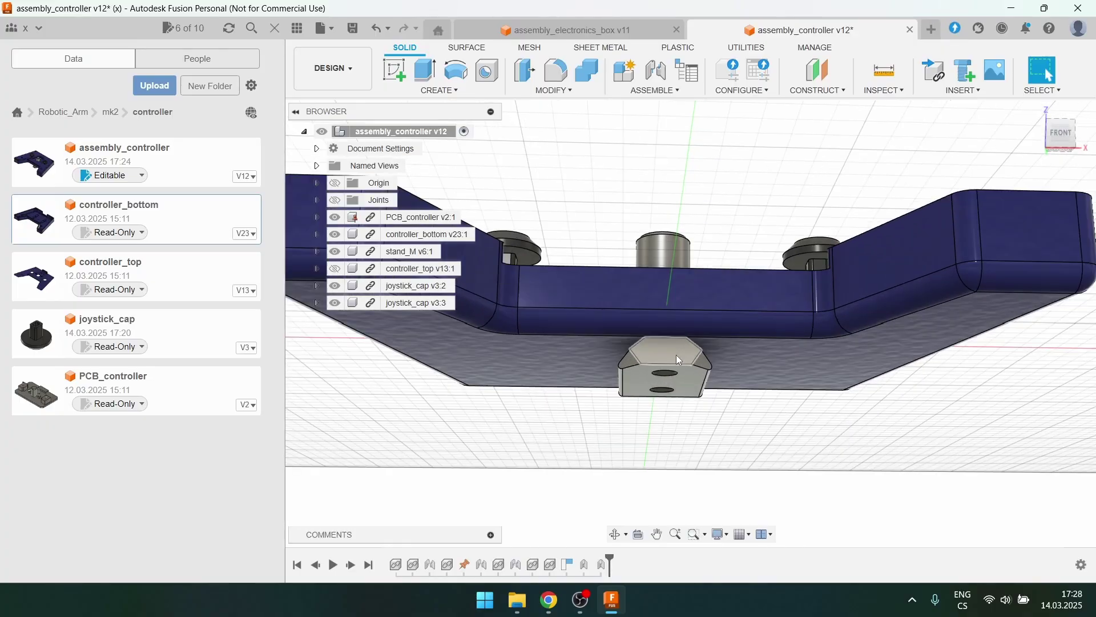
key("F6")
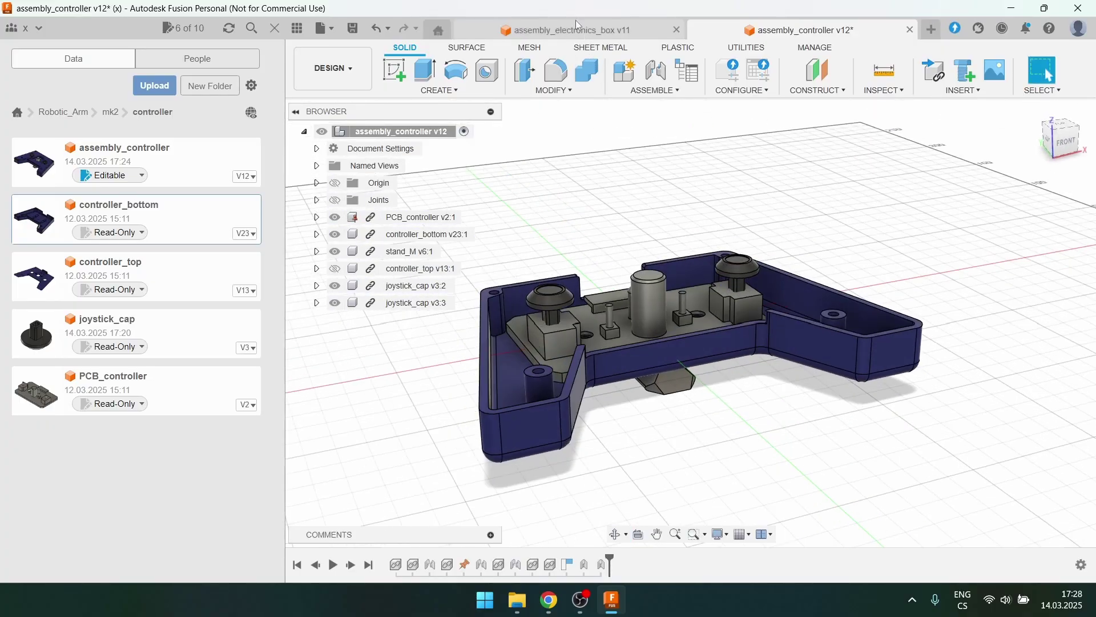
left_click(577, 28)
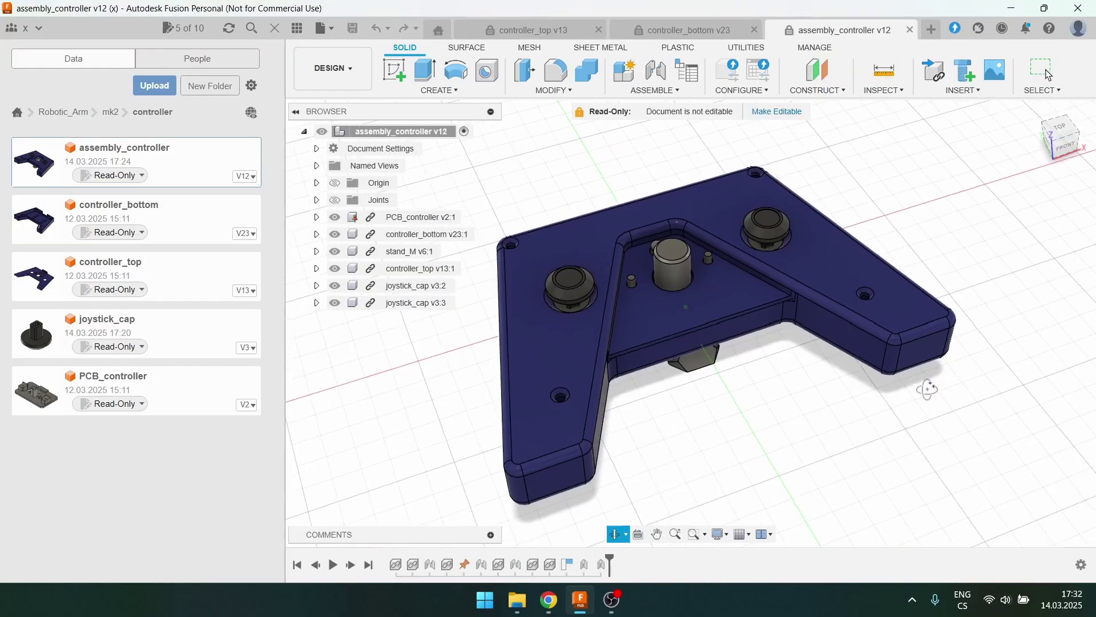
Orbit the uncovered controller assembly, viewing it from above and then isometrically.
key("Escape")
left_click_drag(927, 389, 841, 390)
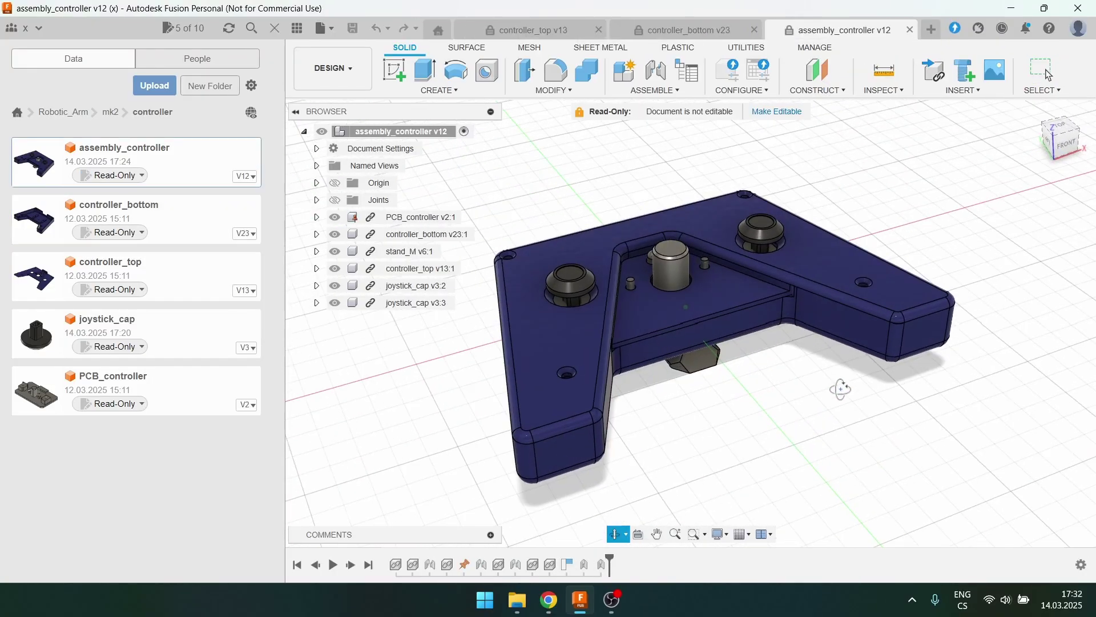
left_click_drag(727, 298, 894, 154)
key("v")
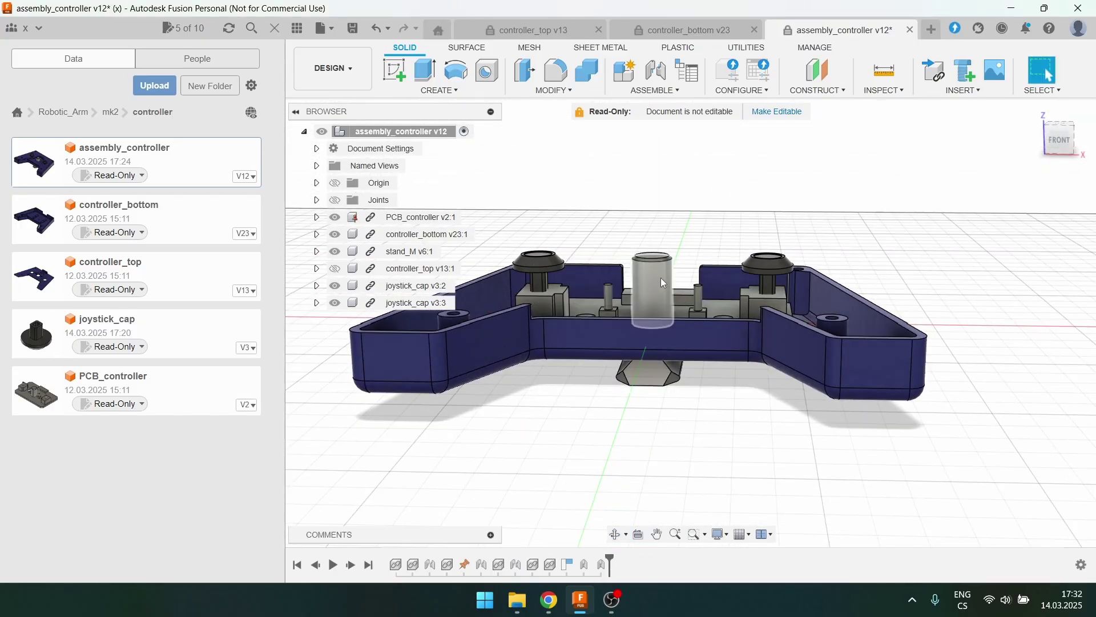
left_click_drag(663, 283, 782, 231)
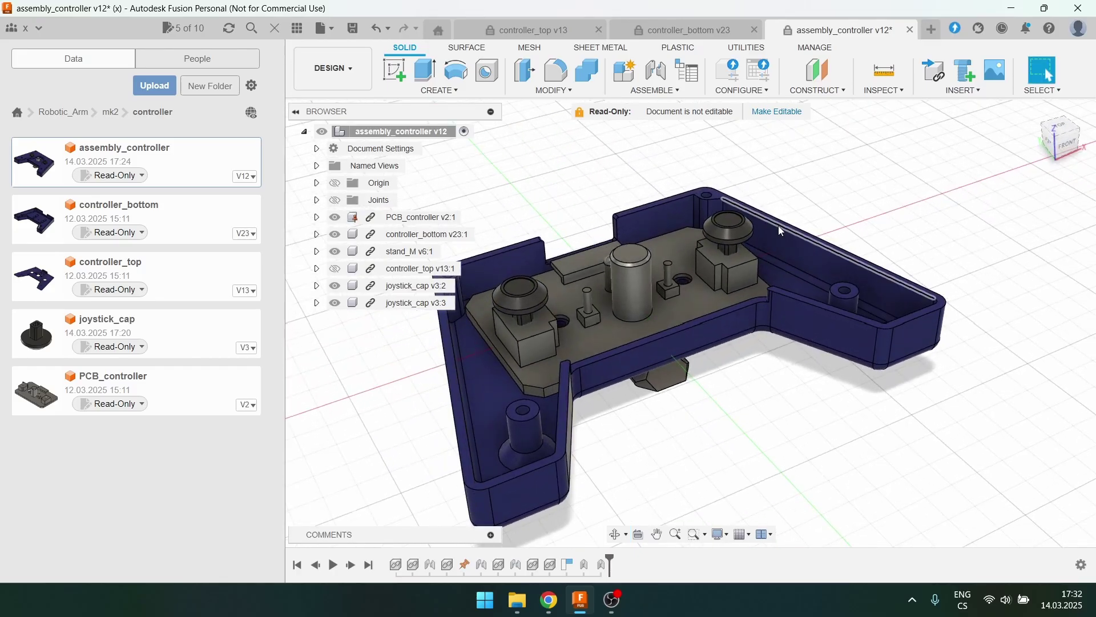
Show controller_top again, snap to the Front view and select its central recessed face.
left_click(335, 269)
left_click_drag(839, 207, 844, 203)
left_click(1049, 75)
left_click(1064, 147)
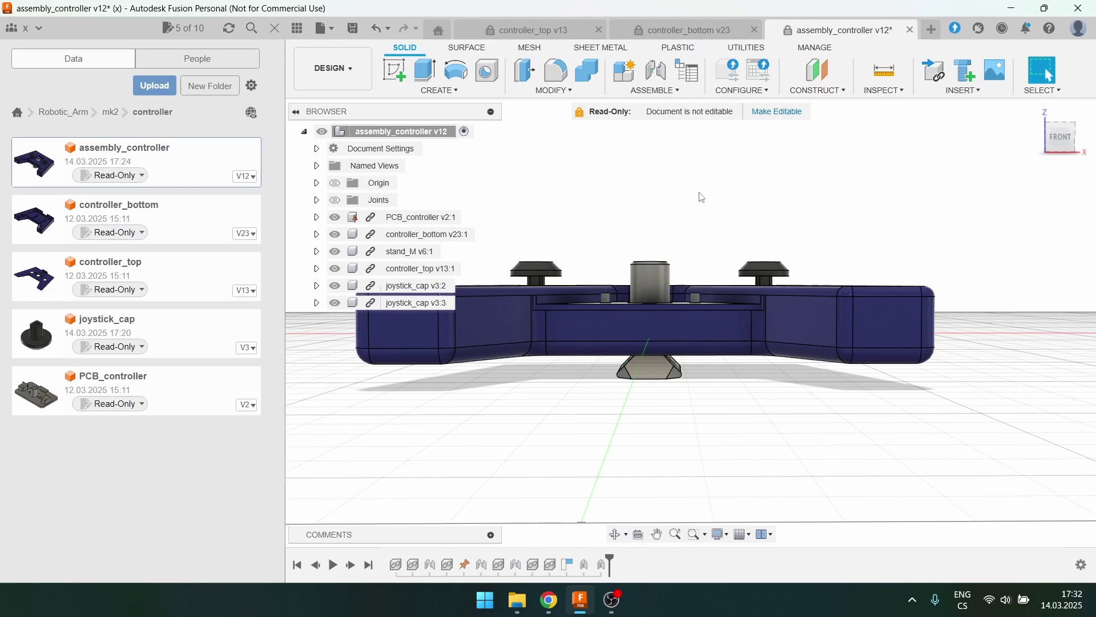
left_click_drag(703, 198, 800, 240)
left_click(663, 320)
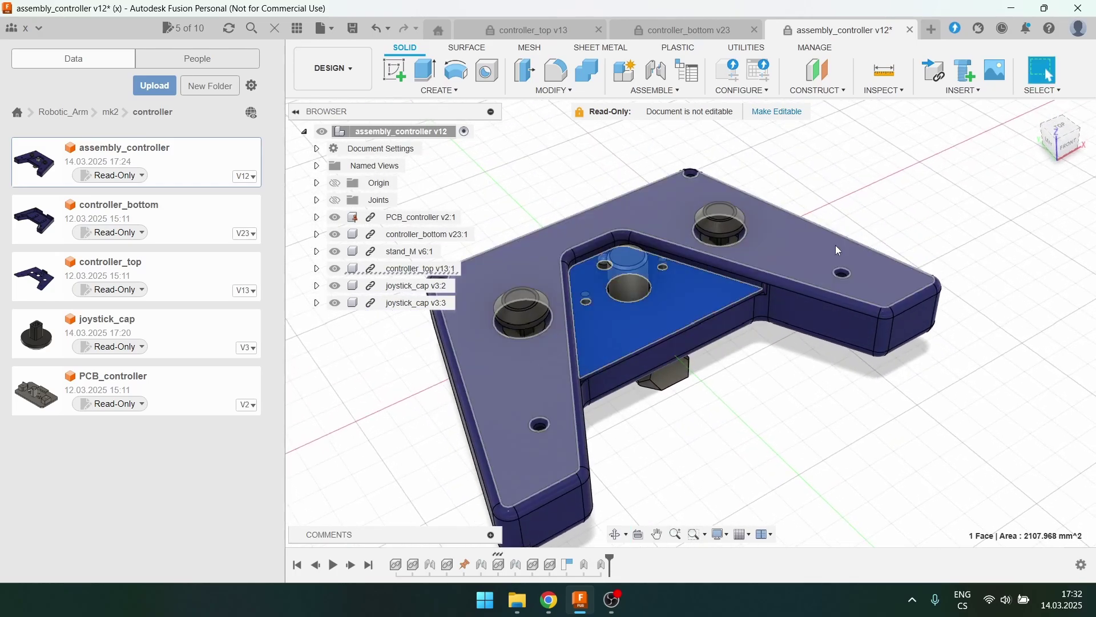
Switch to controller_bottom v23, then controller_top v13, and select the plate's recessed face.
left_click(687, 31)
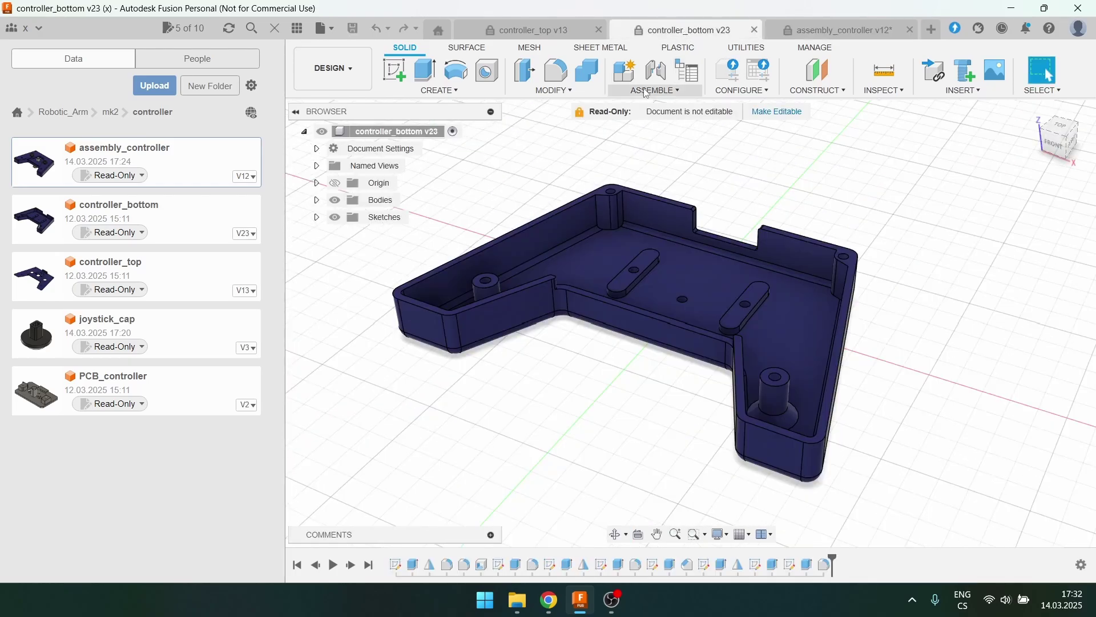
key("ctrl+shift+Tab")
left_click_drag(664, 185, 621, 245)
left_click_drag(902, 247, 877, 161)
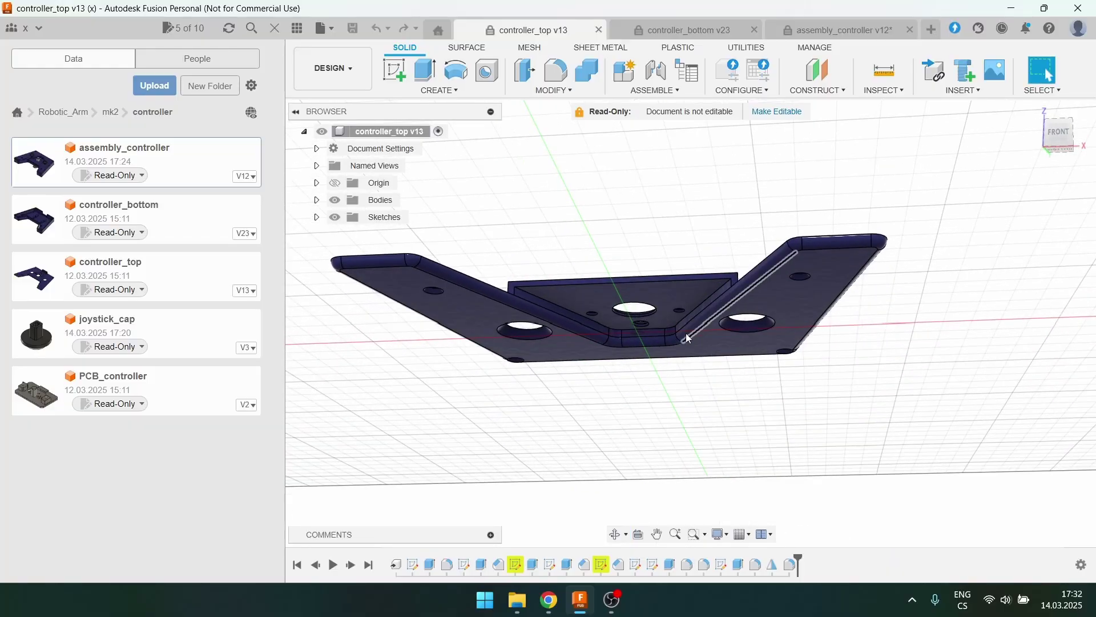
left_click(672, 292)
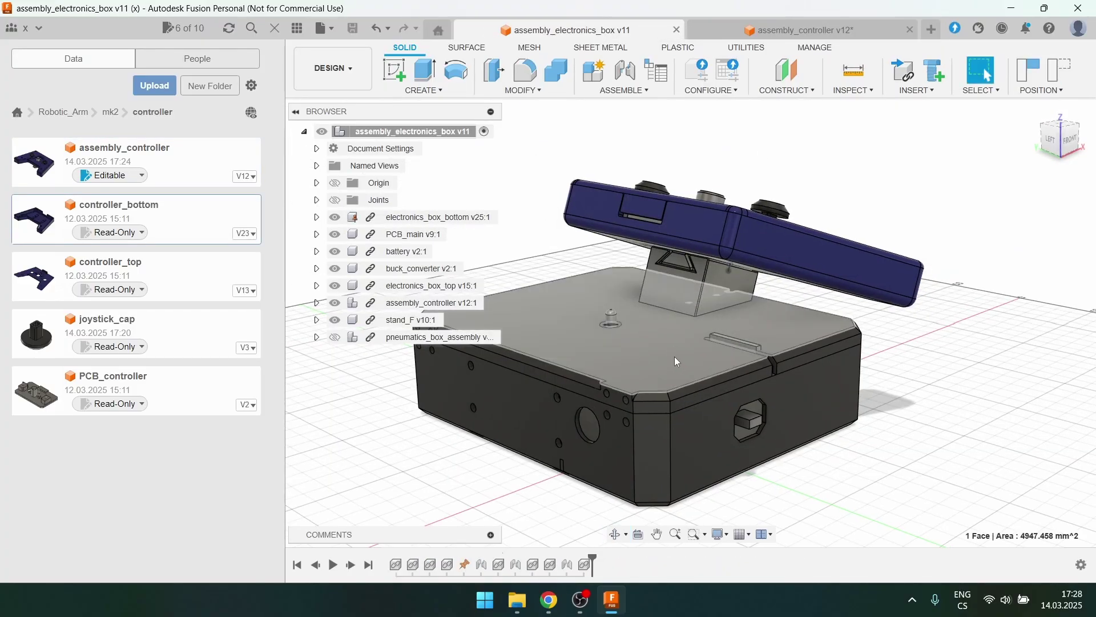
Hide the electronics box lid and select the PCB and battery top faces inside.
left_click(335, 285)
left_click_drag(829, 161, 675, 364)
left_click(711, 337)
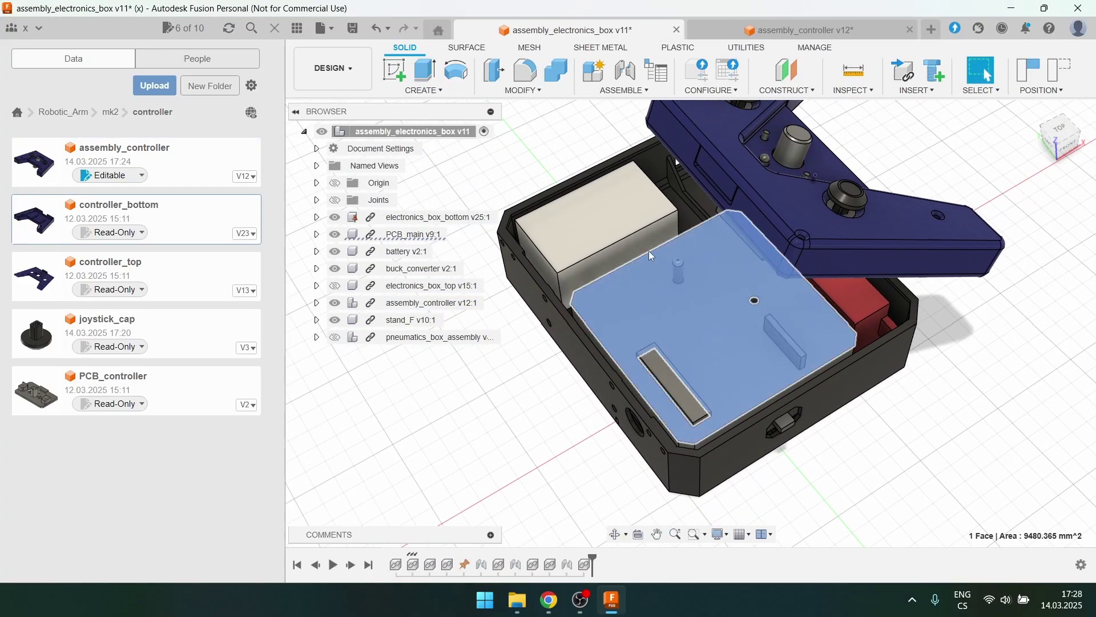
left_click(601, 217)
left_click_drag(601, 217, 648, 210)
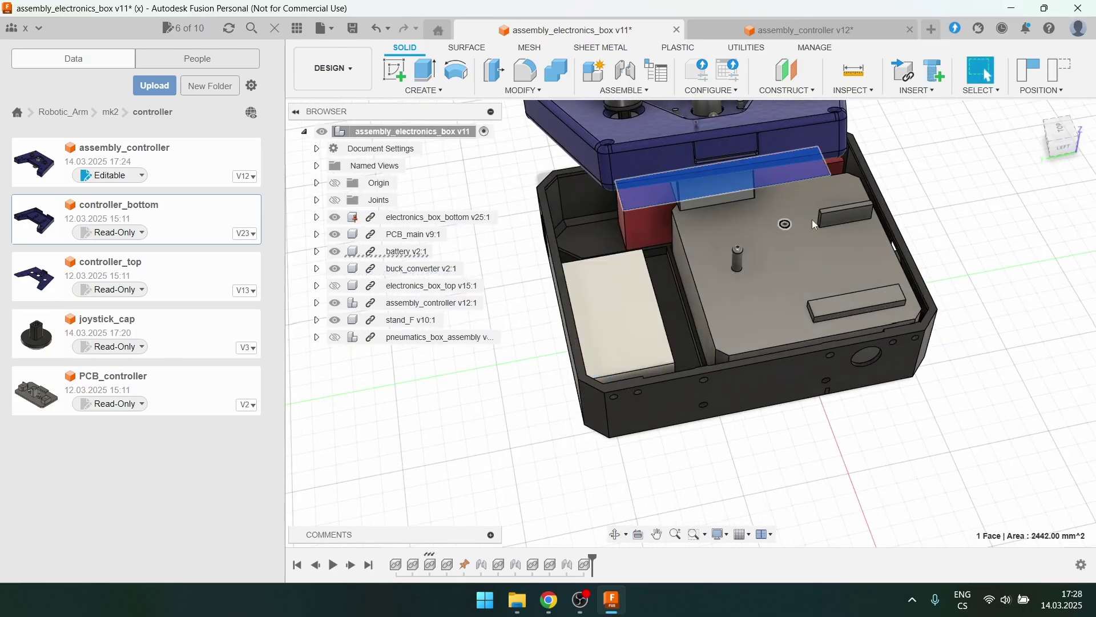
left_click_drag(812, 220, 751, 320)
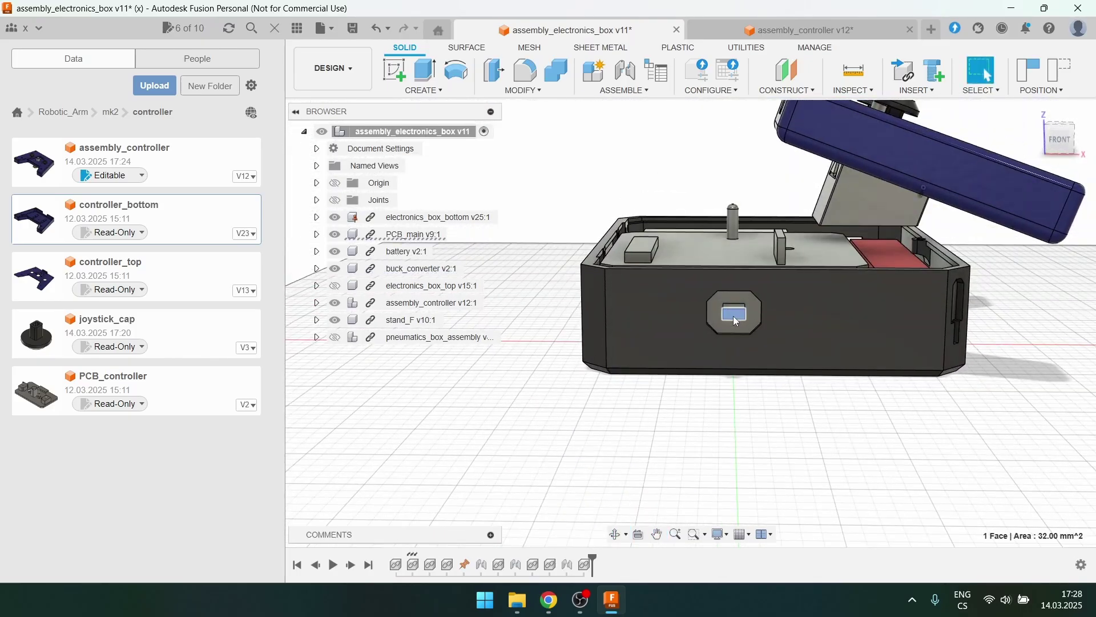
Orbit around the open box, selecting its front panel and viewing the mounted controller.
left_click_drag(612, 179, 842, 297)
left_click(916, 354)
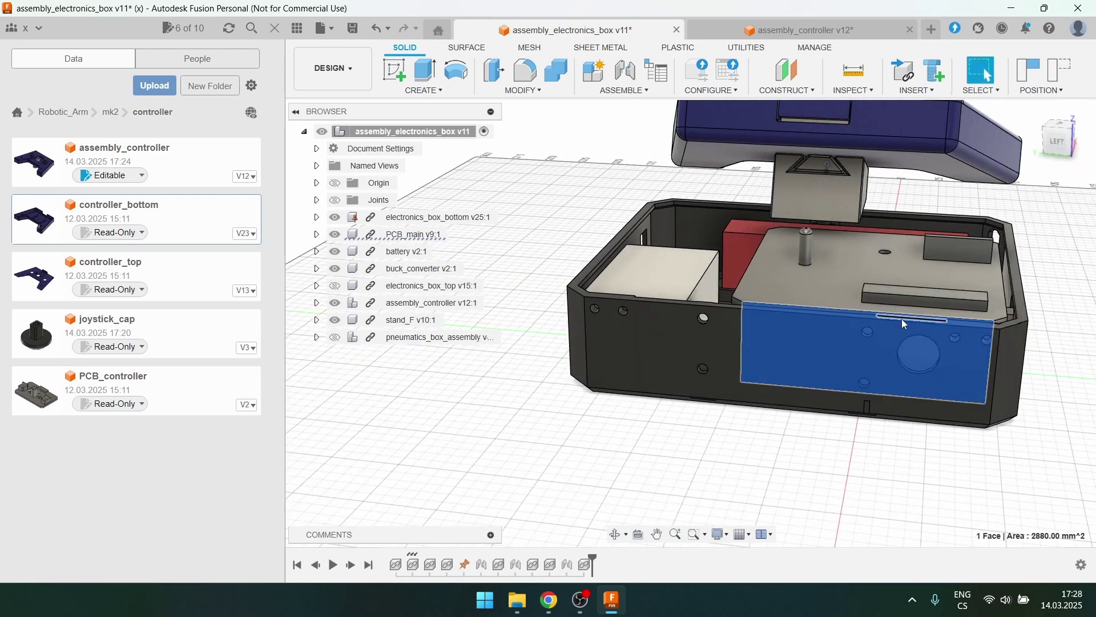
left_click_drag(902, 319, 738, 199)
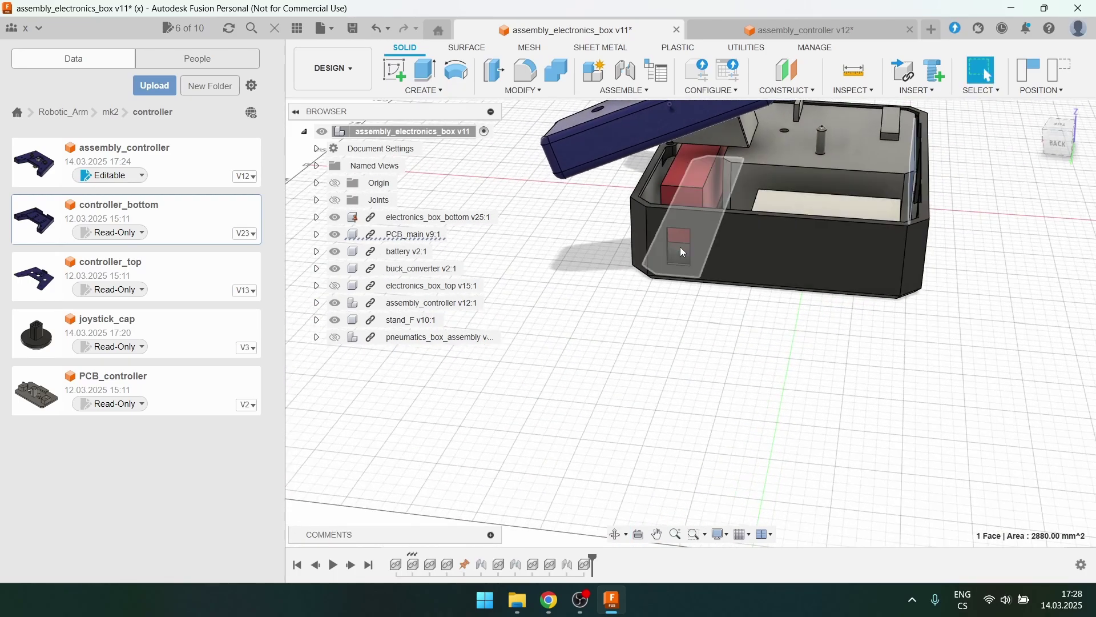
left_click_drag(876, 159, 726, 368)
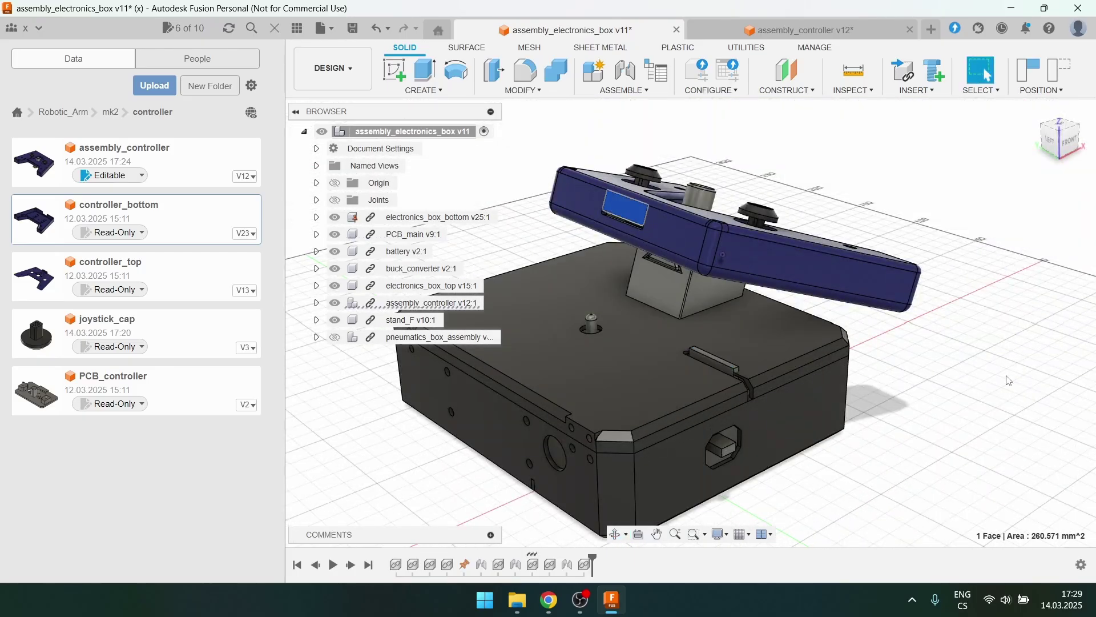
left_click_drag(972, 217, 767, 307)
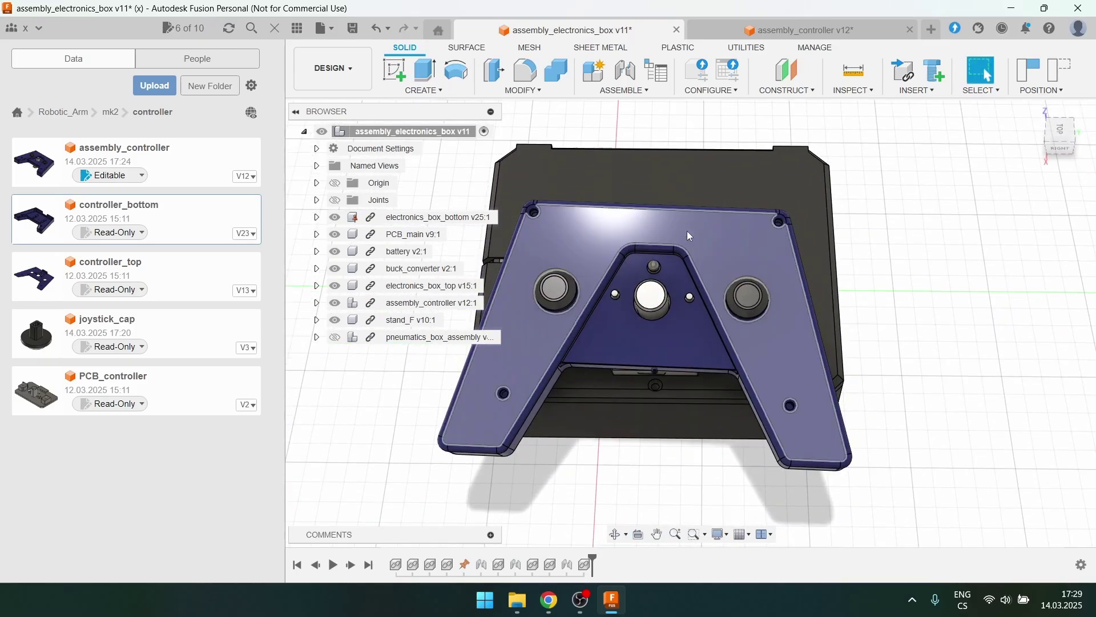
Move stand_M up 65 mm so the controller sits tilted above the box.
middle_click(681, 251, "shift")
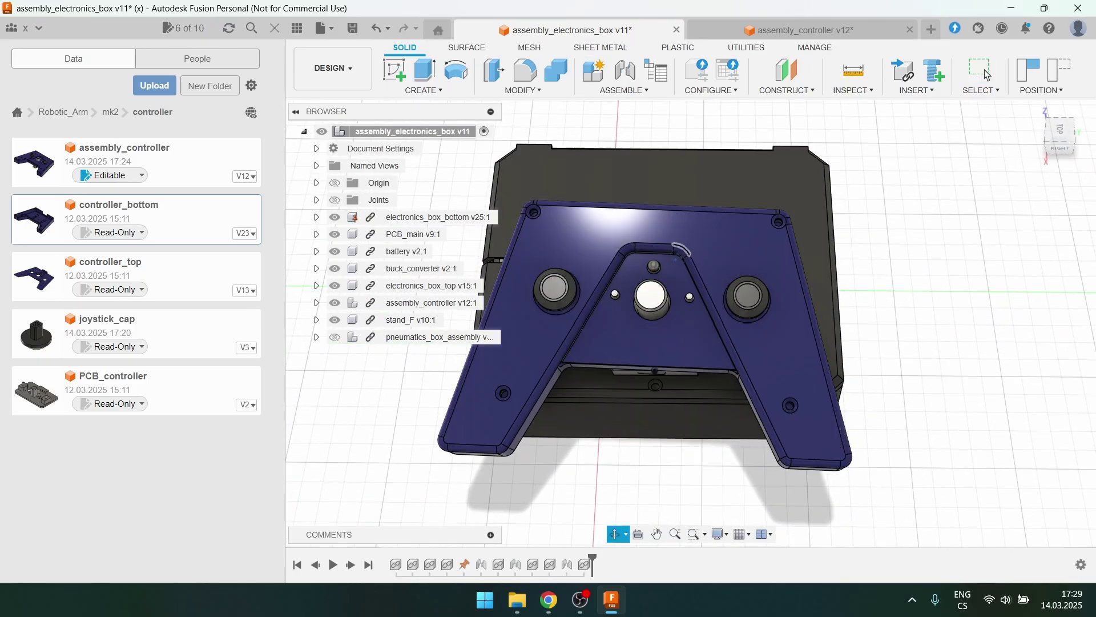
mouse_move(681, 251)
left_mouse_down()
mouse_move(674, 111)
mouse_move(674, 264)
left_mouse_up()
left_click(988, 74)
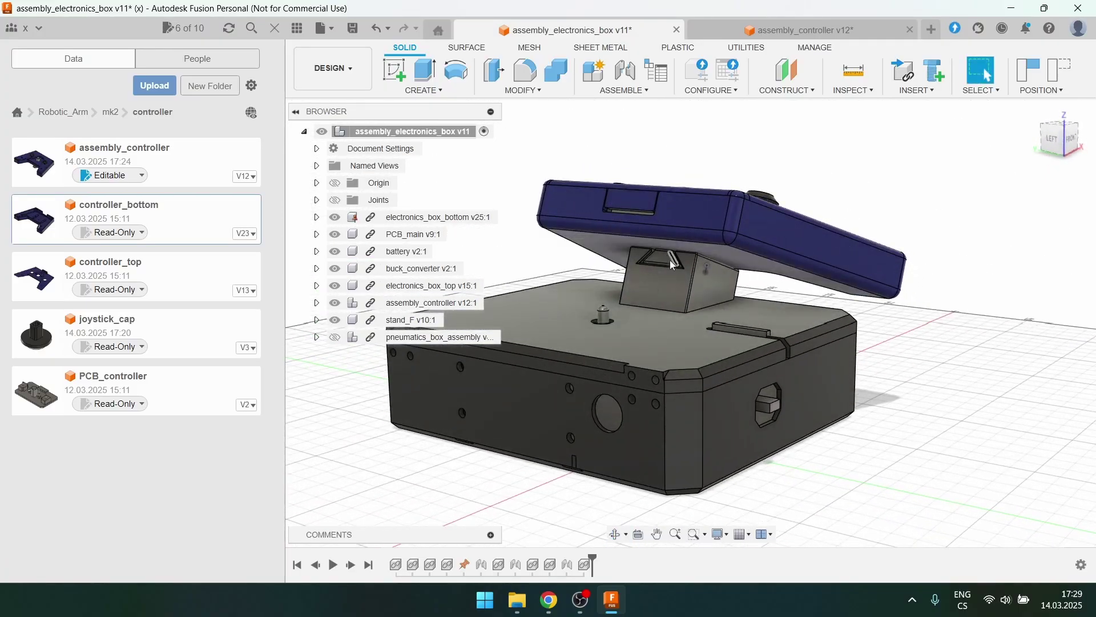
scroll(671, 264, "up", 2)
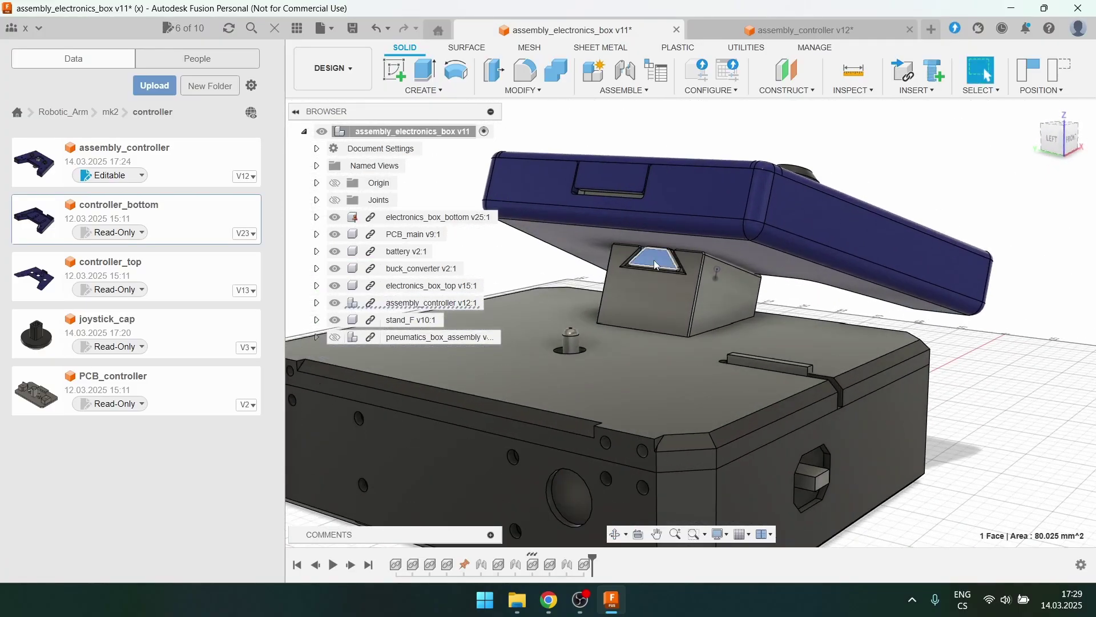
key("m")
left_click_drag(571, 297, 920, 298)
key("Return")
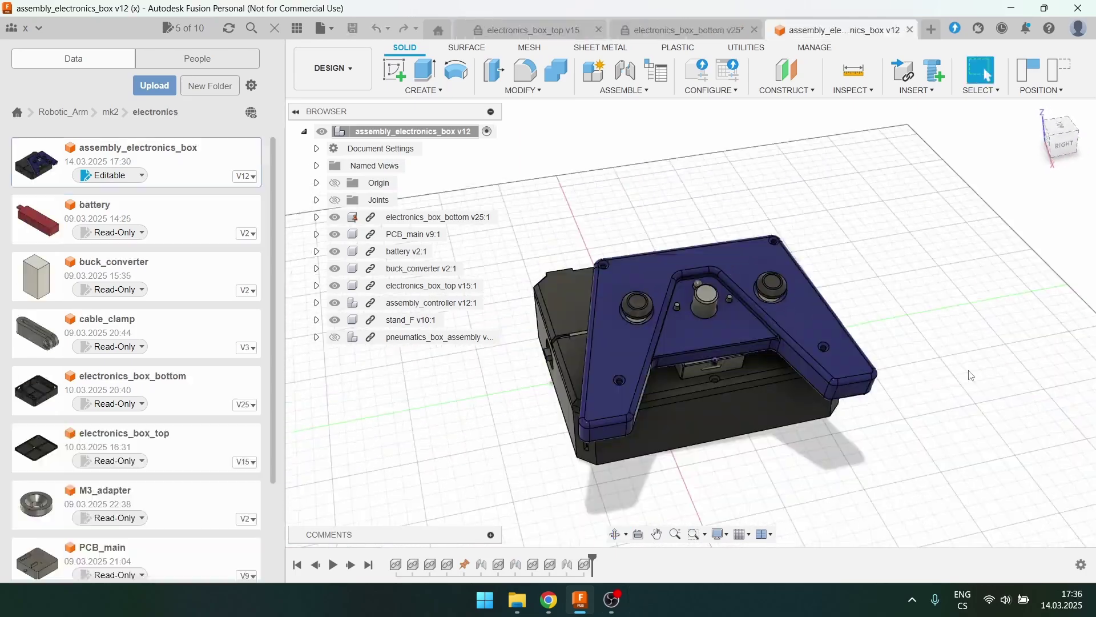
left_click_drag(657, 199, 767, 184)
left_click_drag(875, 225, 336, 292)
key("Escape")
Hide the electronics_box_top lid and orbit to inspect the battery and boards inside.
left_click(335, 285)
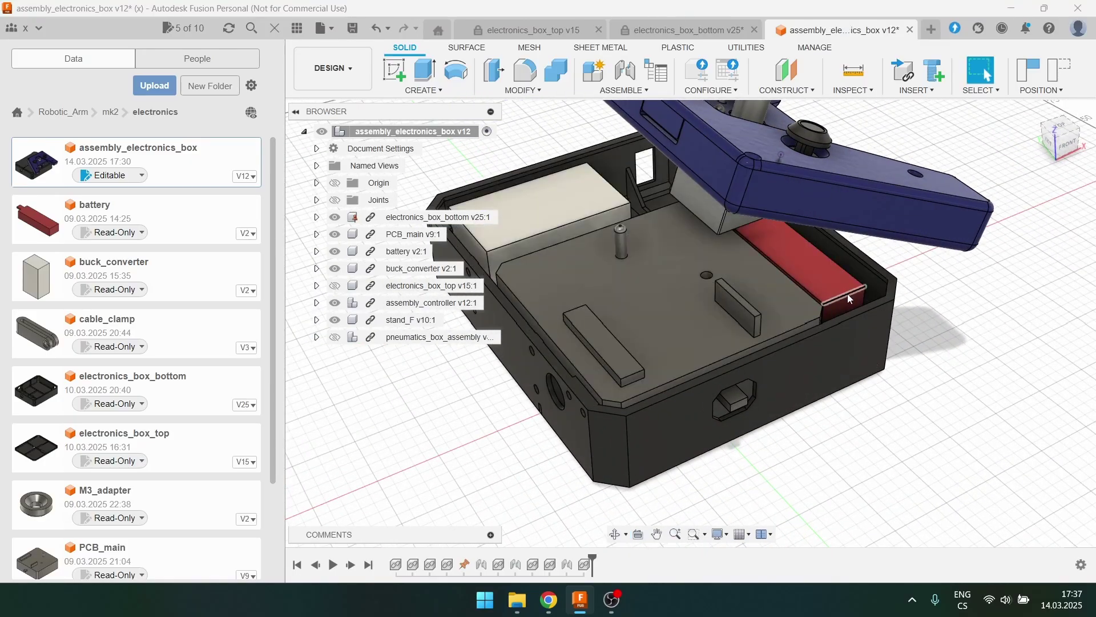
left_click_drag(849, 298, 659, 317)
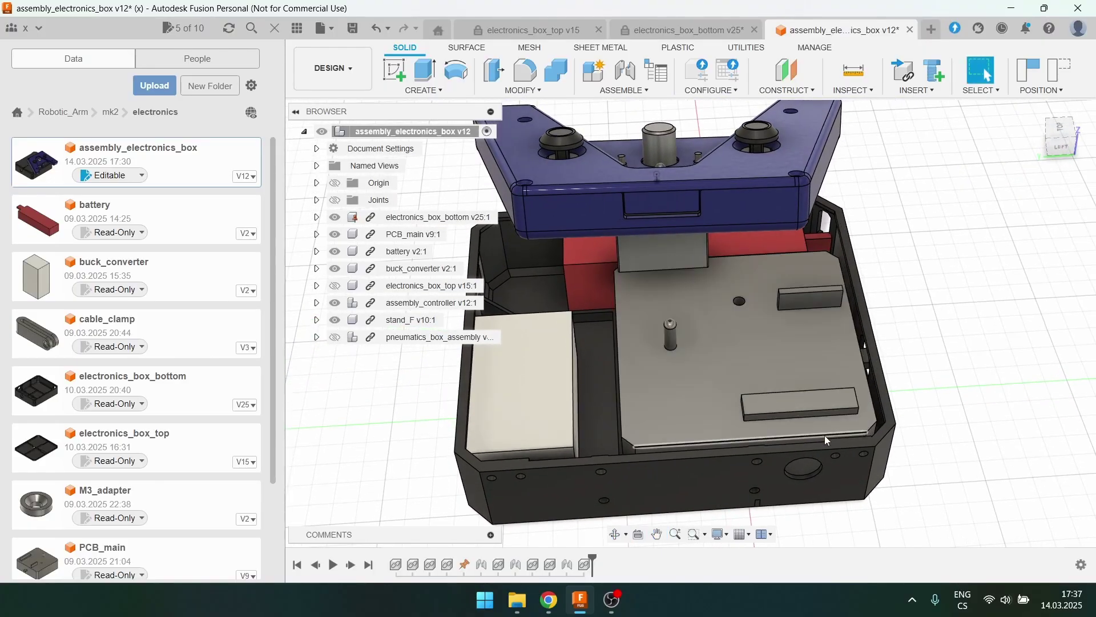
left_click_drag(825, 438, 821, 194)
key("Escape")
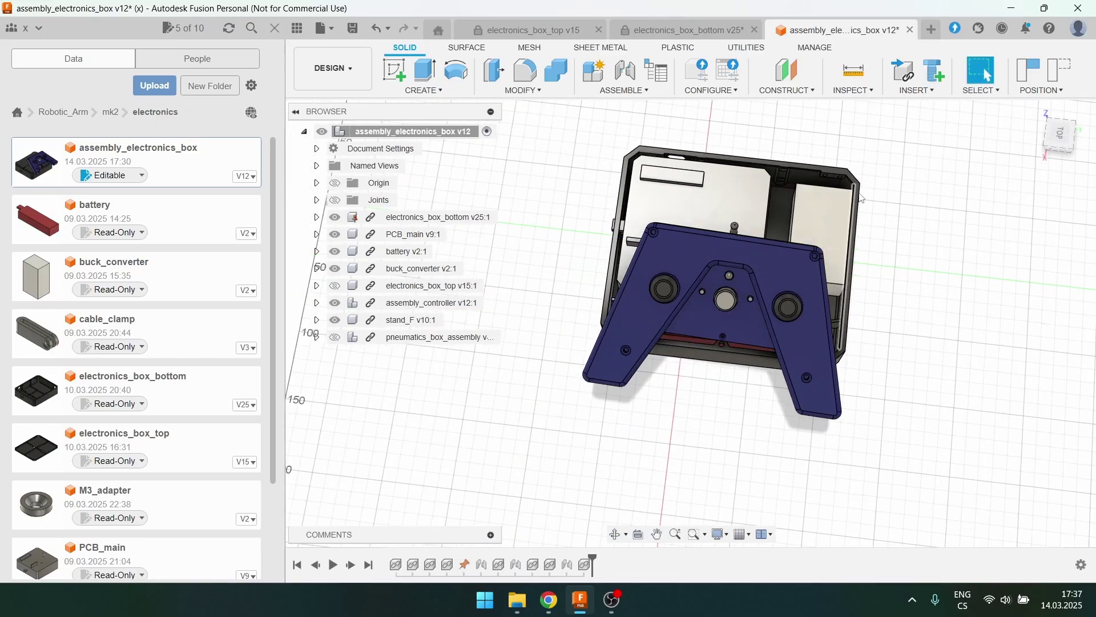
Undo to restore the lid and view the box from the opposite angle.
key("ctrl+z")
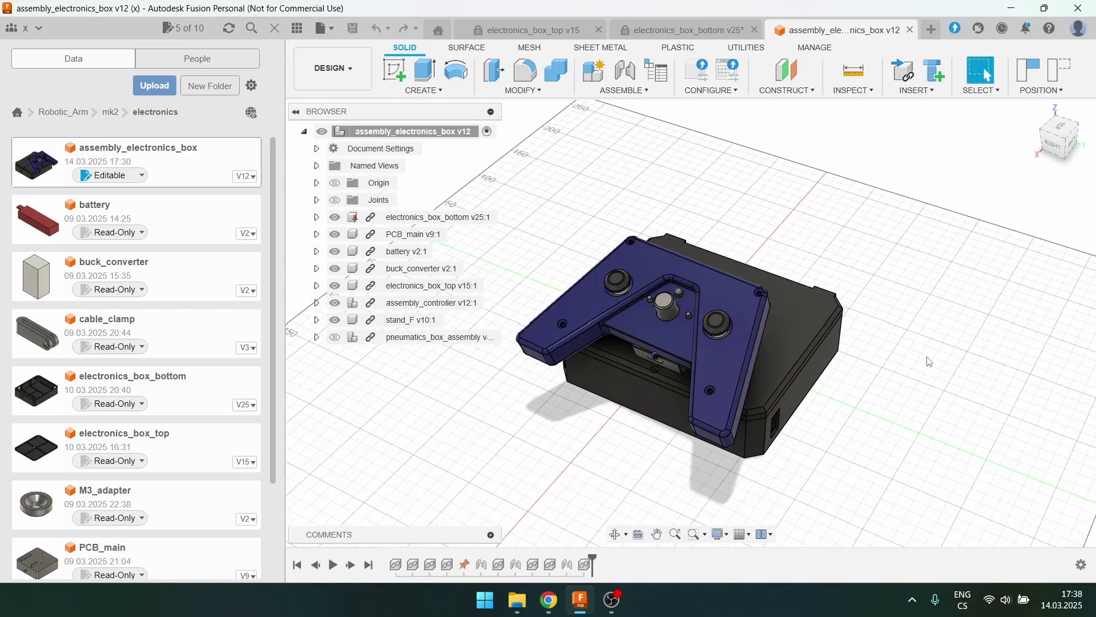
left_click_drag(696, 208, 741, 185)
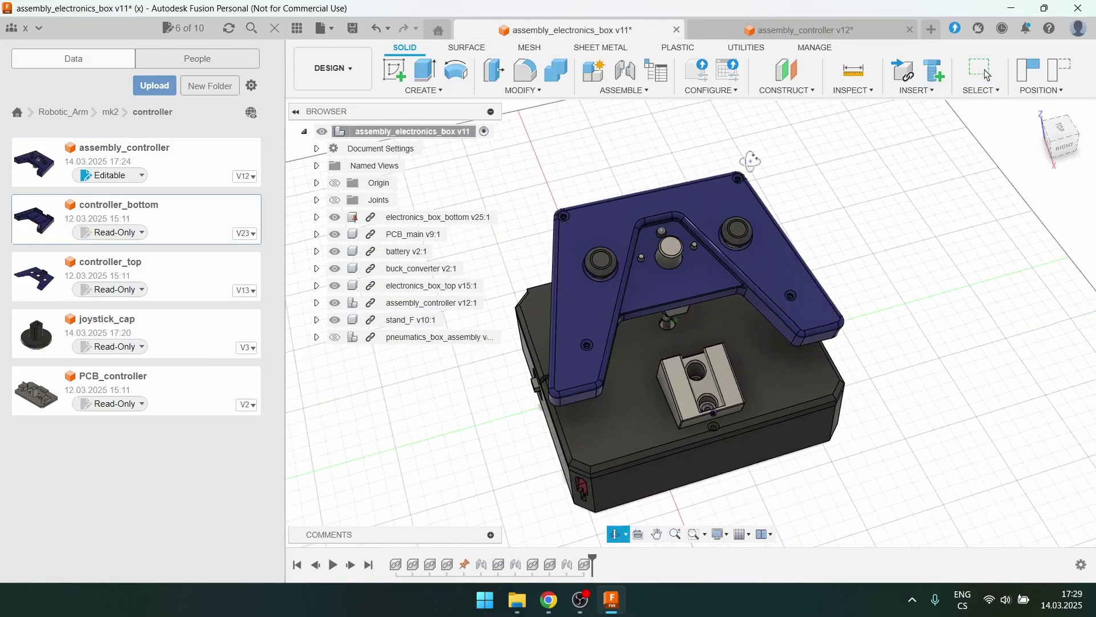
left_click_drag(752, 147, 738, 151)
key("Escape")
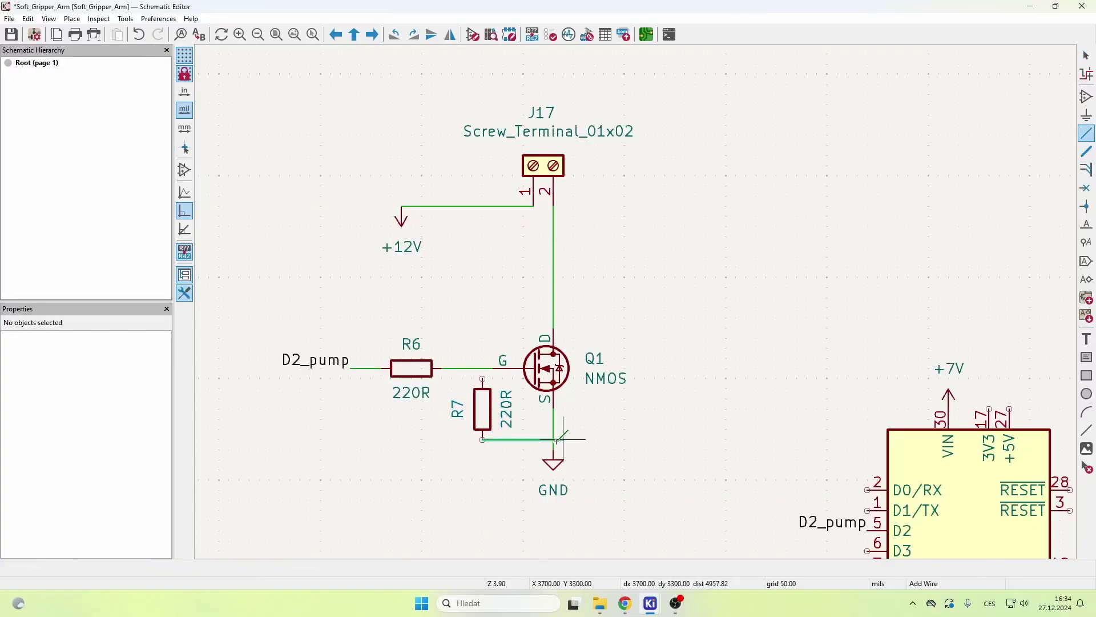
Wire R7 between GND and the MOSFET gate line, and end a track on R1's top pad.
left_click_drag(483, 409, 472, 419)
key("w")
left_click(472, 389)
double_click(473, 368)
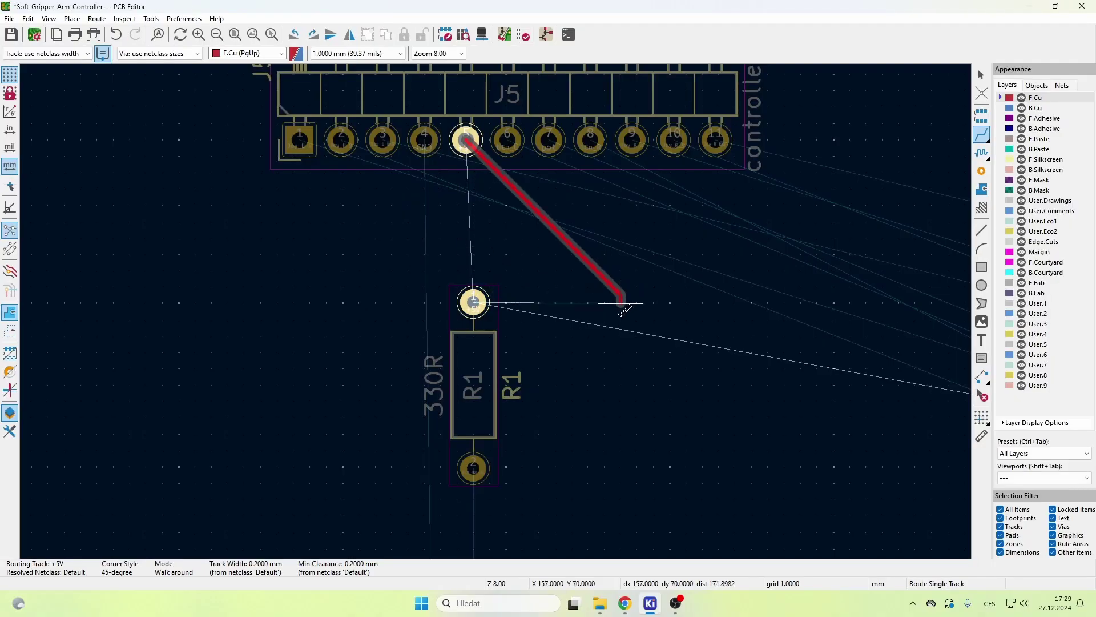
left_click(472, 303)
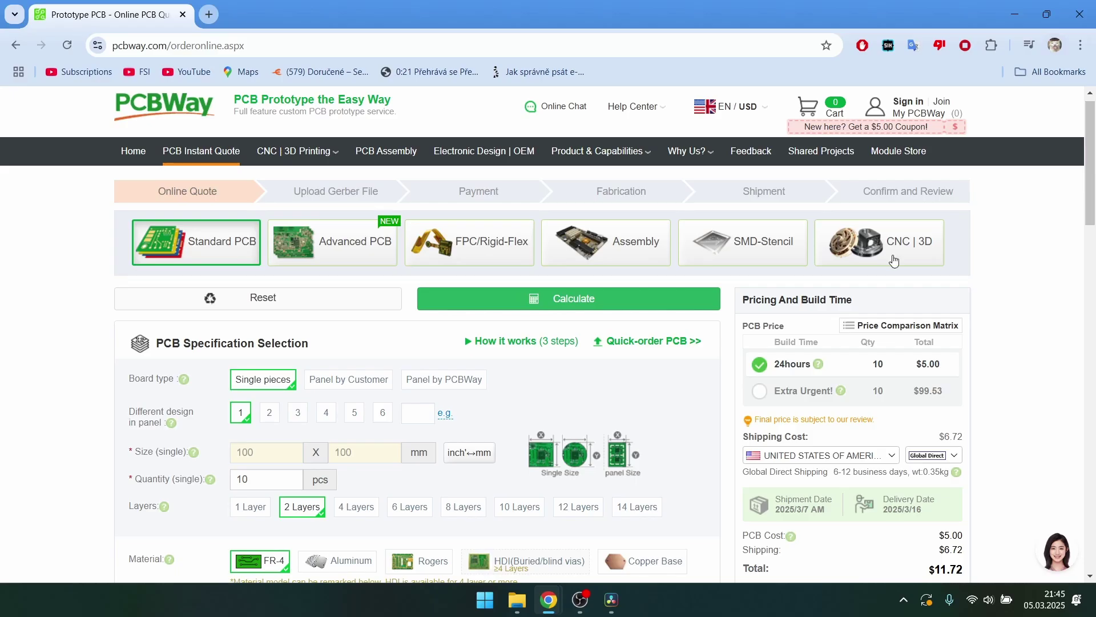
Edit the board size on PCBWay's quote page, then follow the video description's PCBWay link.
double_click(251, 457)
left_click(936, 541)
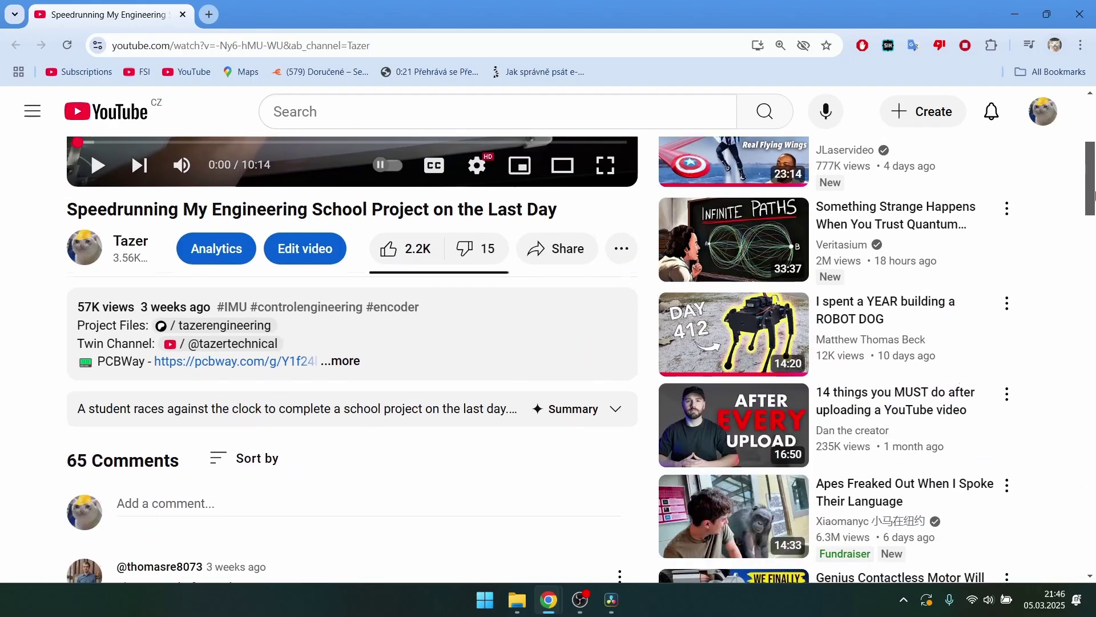
scroll(339, 305, "down", 1)
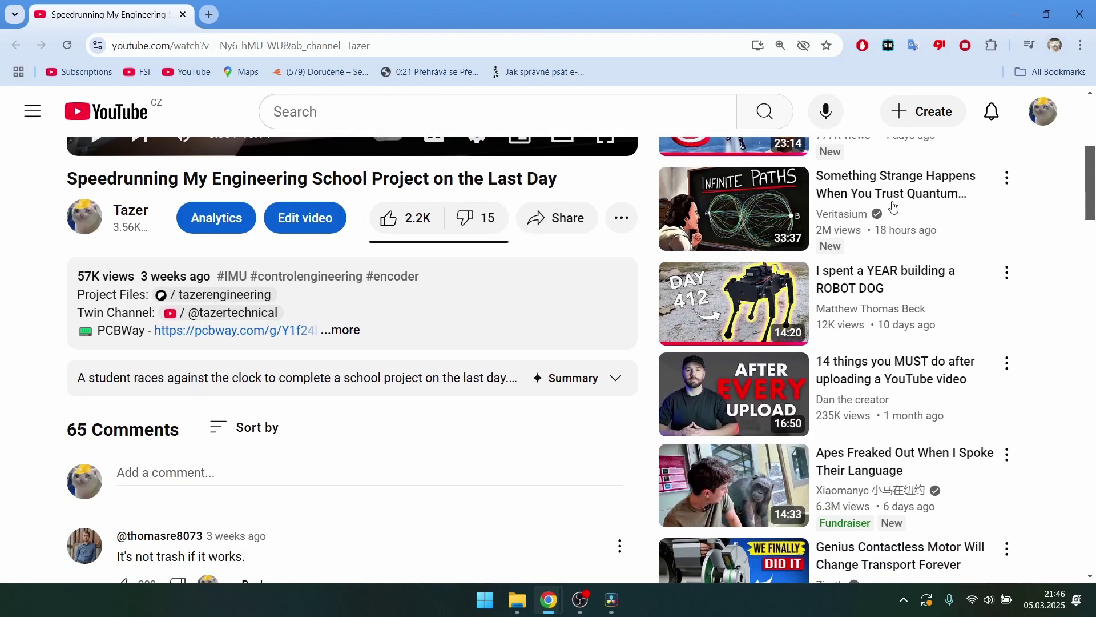
left_click(233, 331)
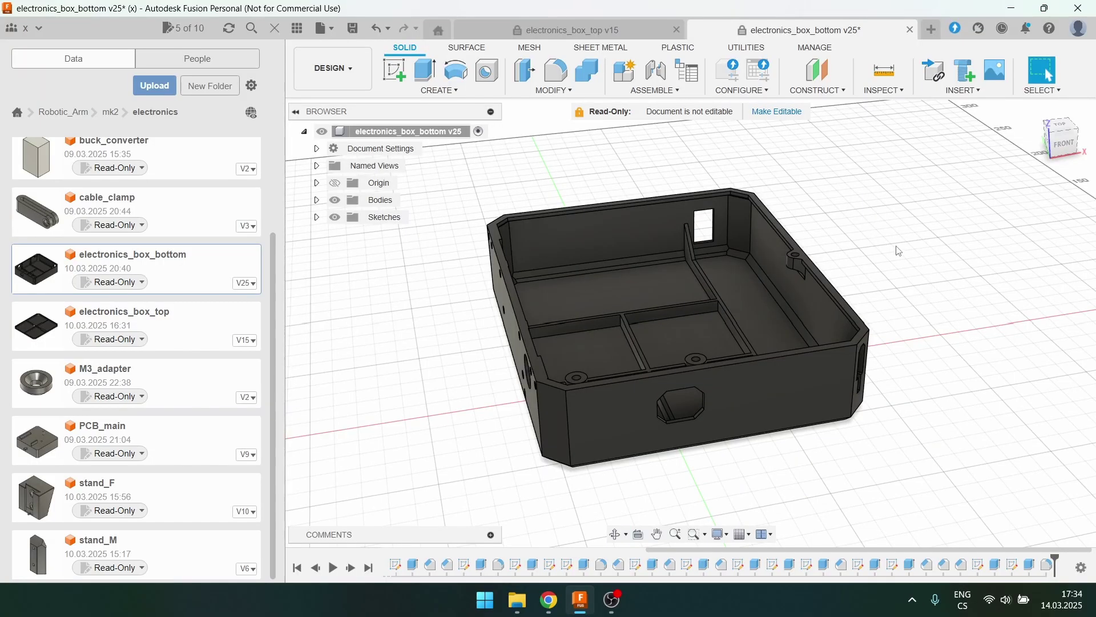
Check that a small hole on the box's side measures 3.50 mm in diameter.
left_click_drag(897, 252, 857, 291)
left_click(797, 316)
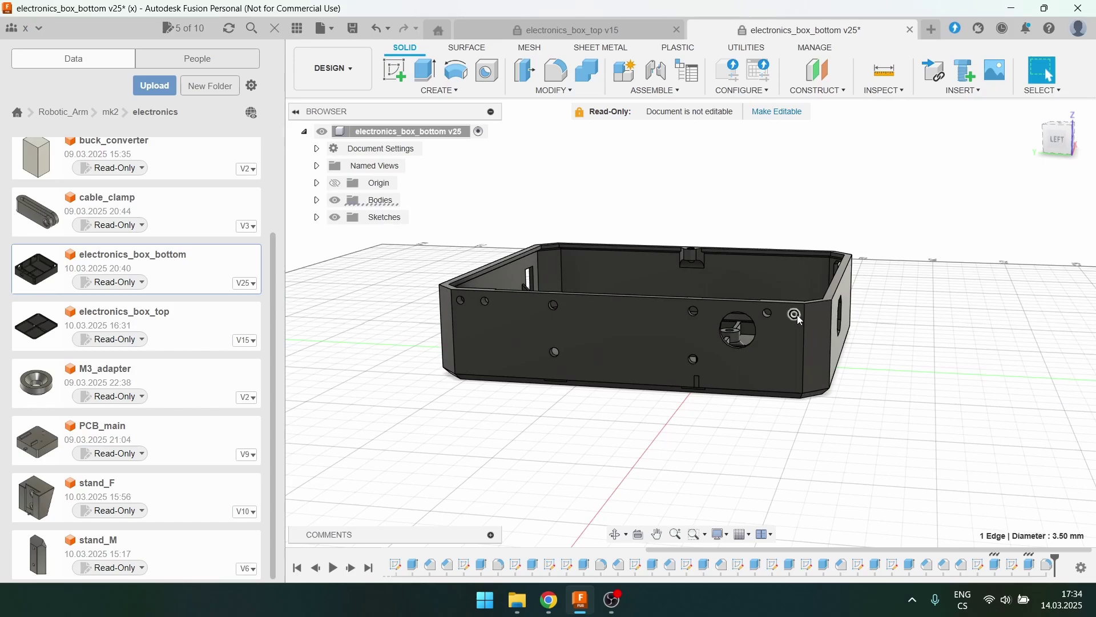
left_click_drag(828, 371, 999, 502)
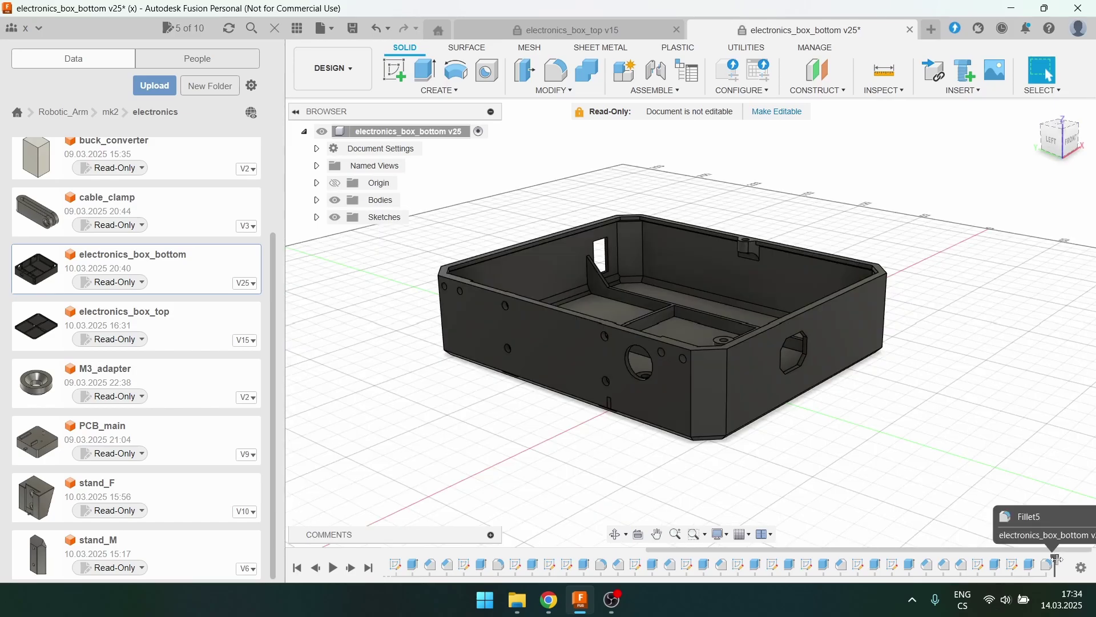
Move the timeline marker back to Sketch19, past Chamfer11, leaving later features suppressed.
mouse_move(1055, 559)
left_mouse_down()
mouse_move(946, 541)
mouse_move(1054, 556)
left_mouse_up()
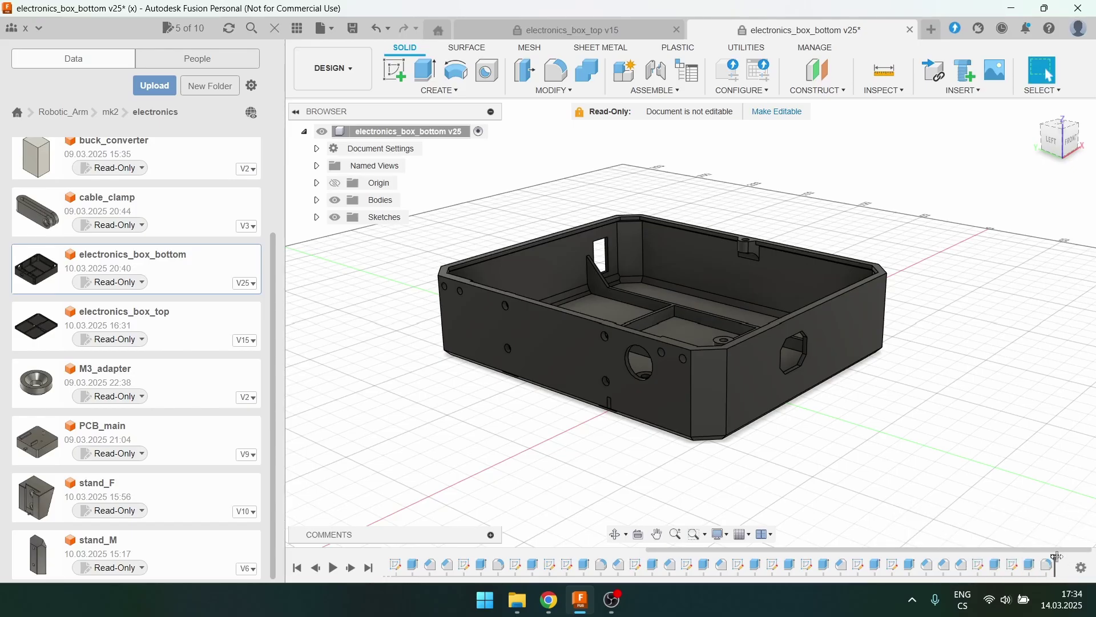
mouse_move(1057, 557)
left_mouse_down()
mouse_move(604, 564)
mouse_move(1087, 562)
left_mouse_up()
left_click_drag(1057, 557, 986, 560)
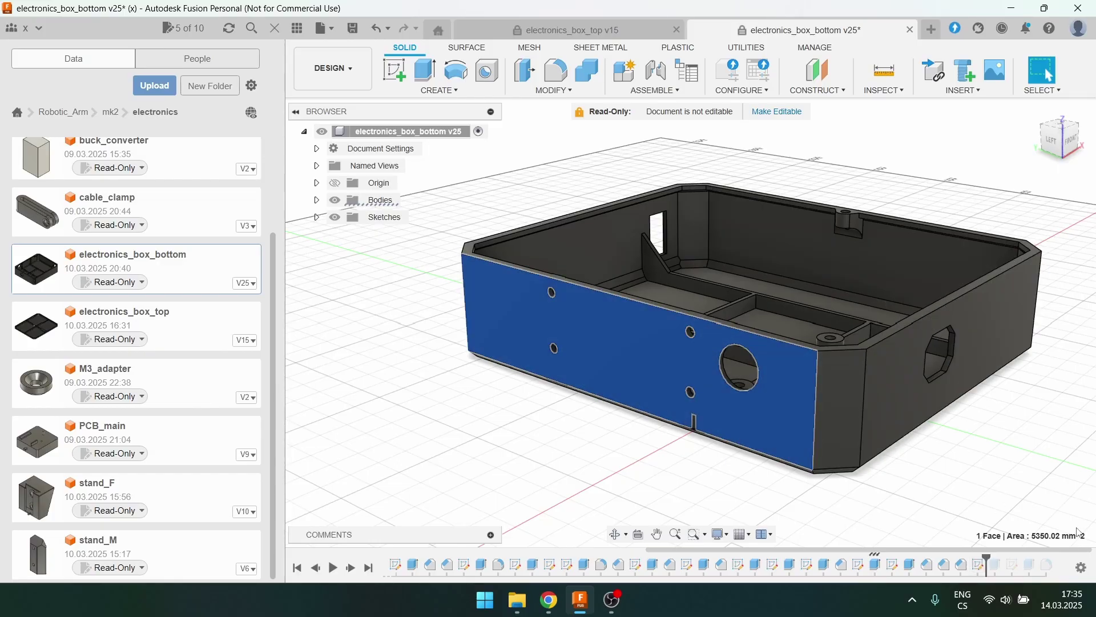
left_click(883, 492)
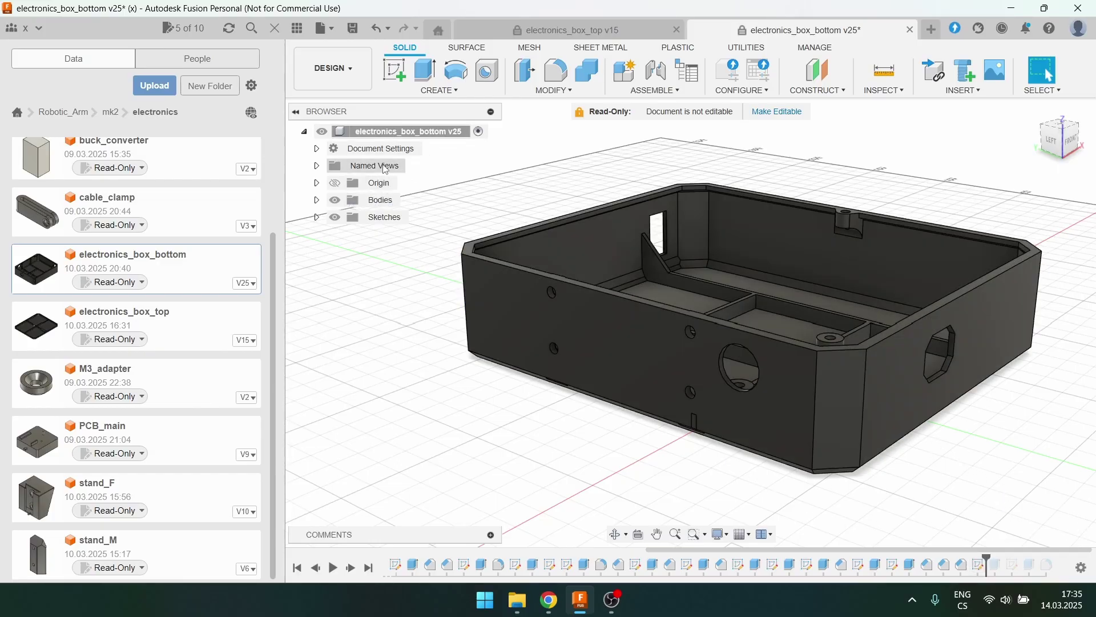
Save the root component as a mesh: STL (Binary) in millimetres, then view the box from above.
right_click(381, 138)
left_click(497, 346)
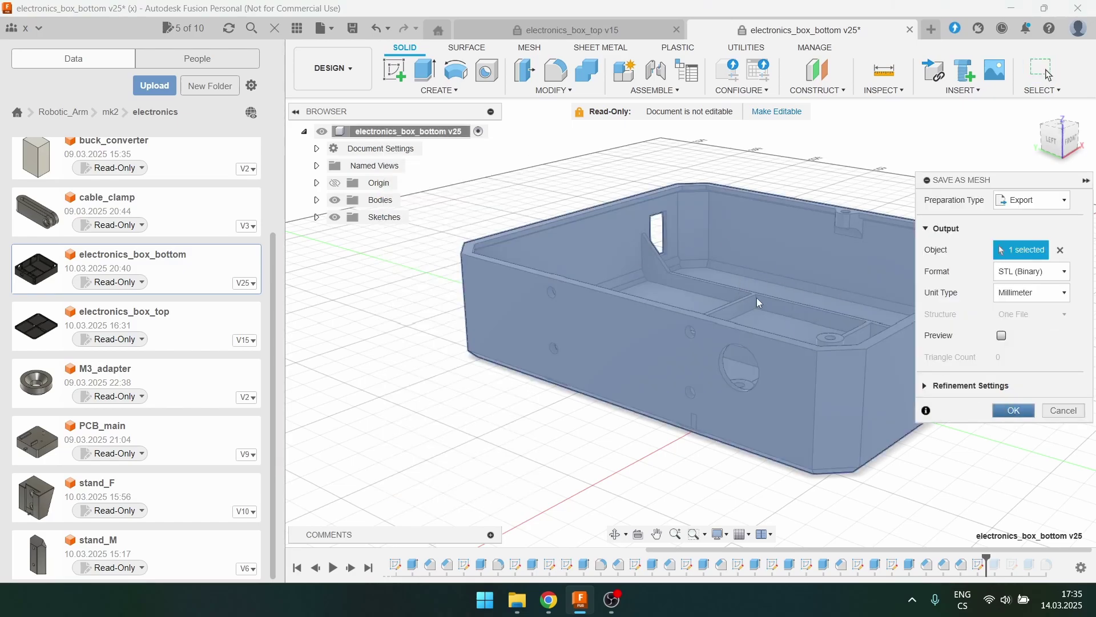
key("Return")
left_click(789, 144)
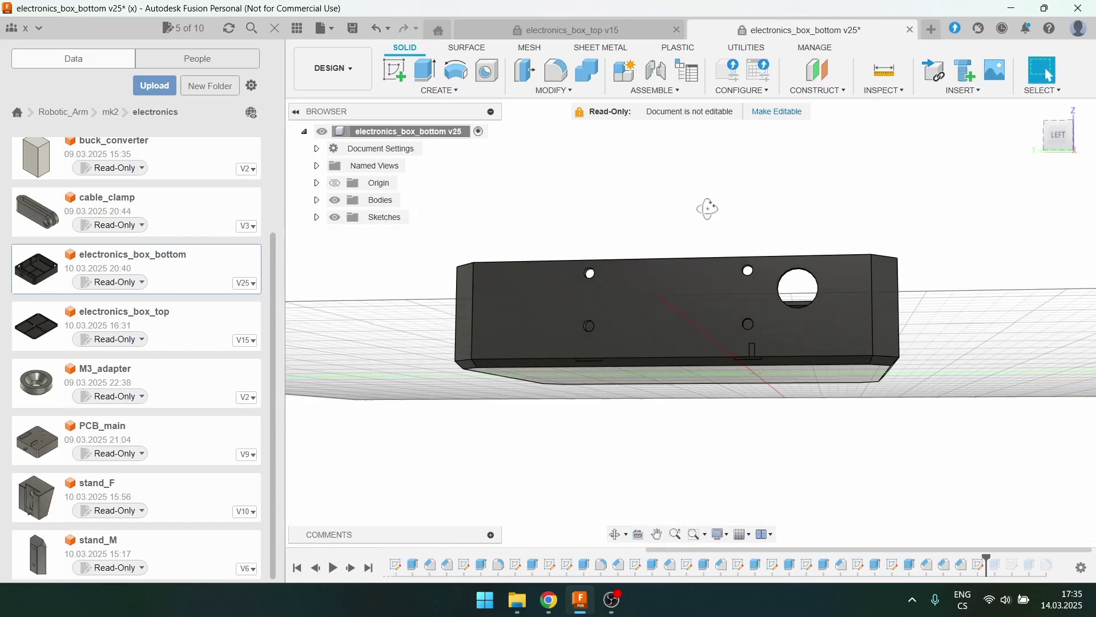
left_click_drag(708, 209, 719, 207)
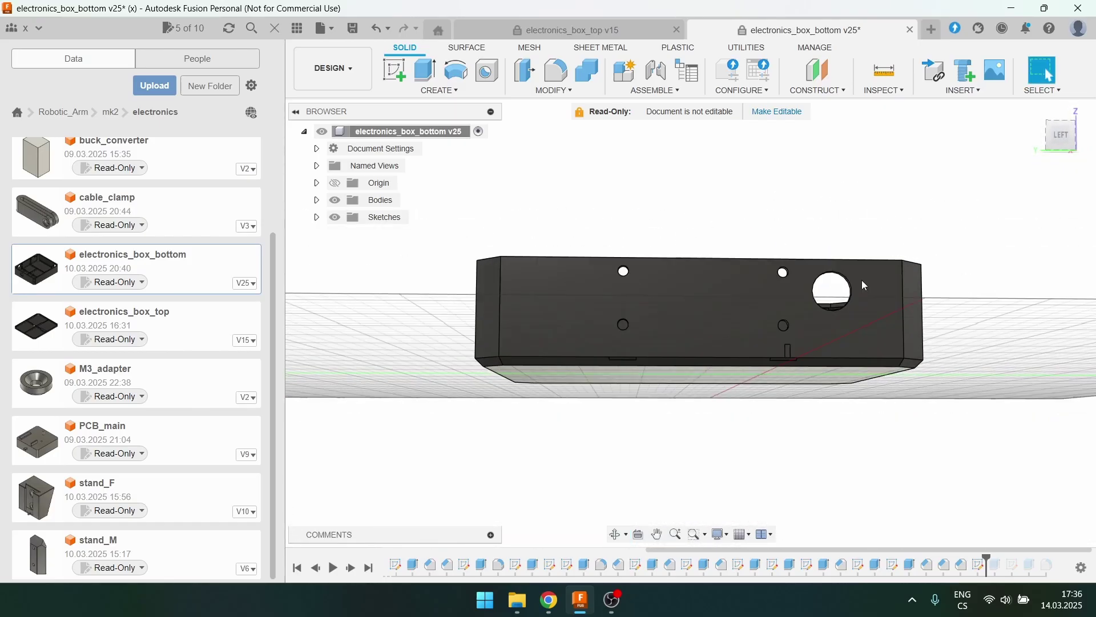
left_click_drag(820, 197, 720, 247)
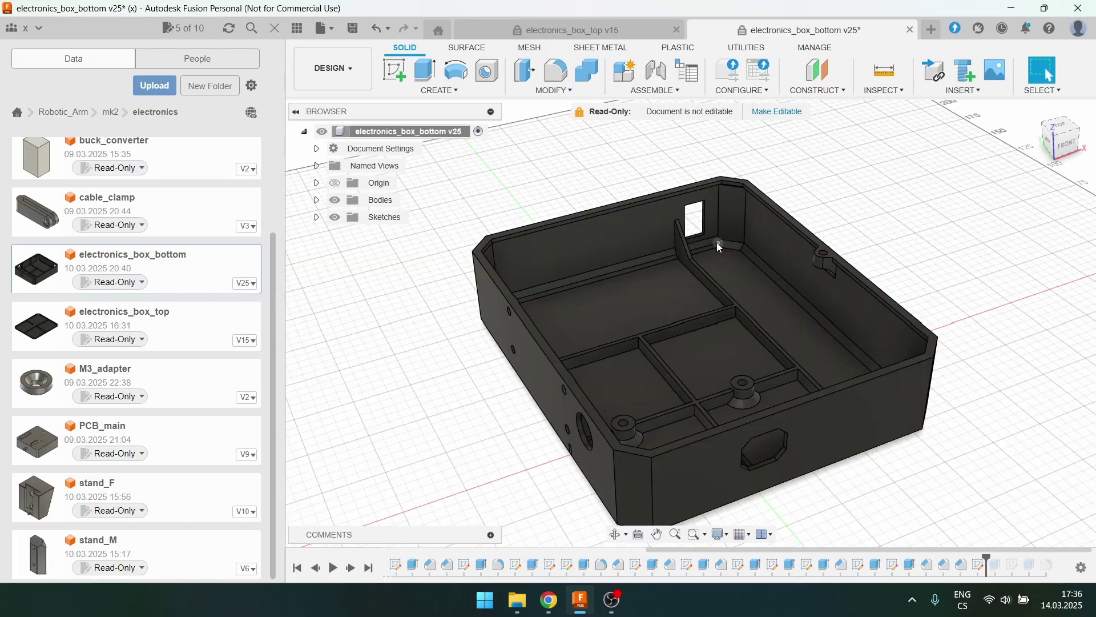